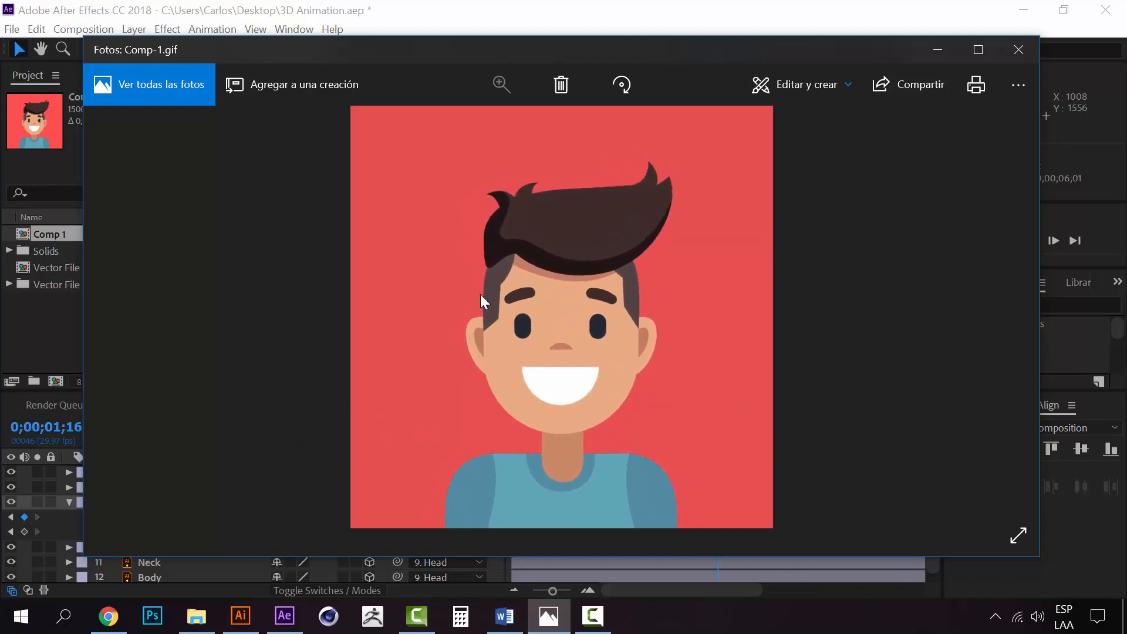
# Copy the Head layer's first Position and Orientation keyframes to 0;00;02;00
pyautogui.click(936, 47)
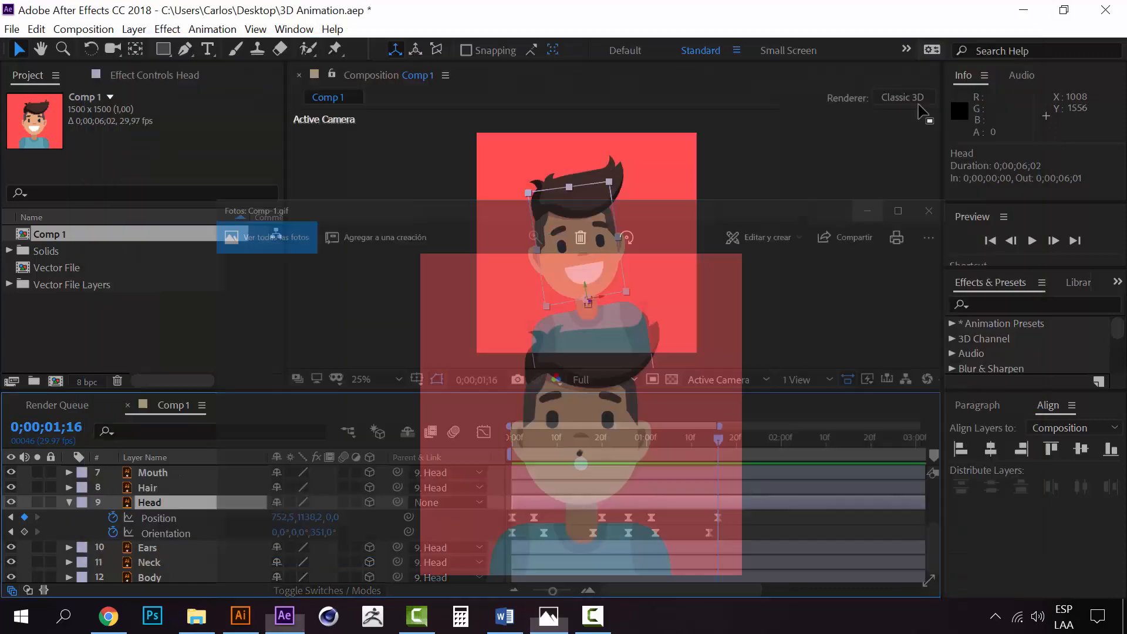
pyautogui.moveTo(718, 437); pyautogui.dragTo(511, 437)
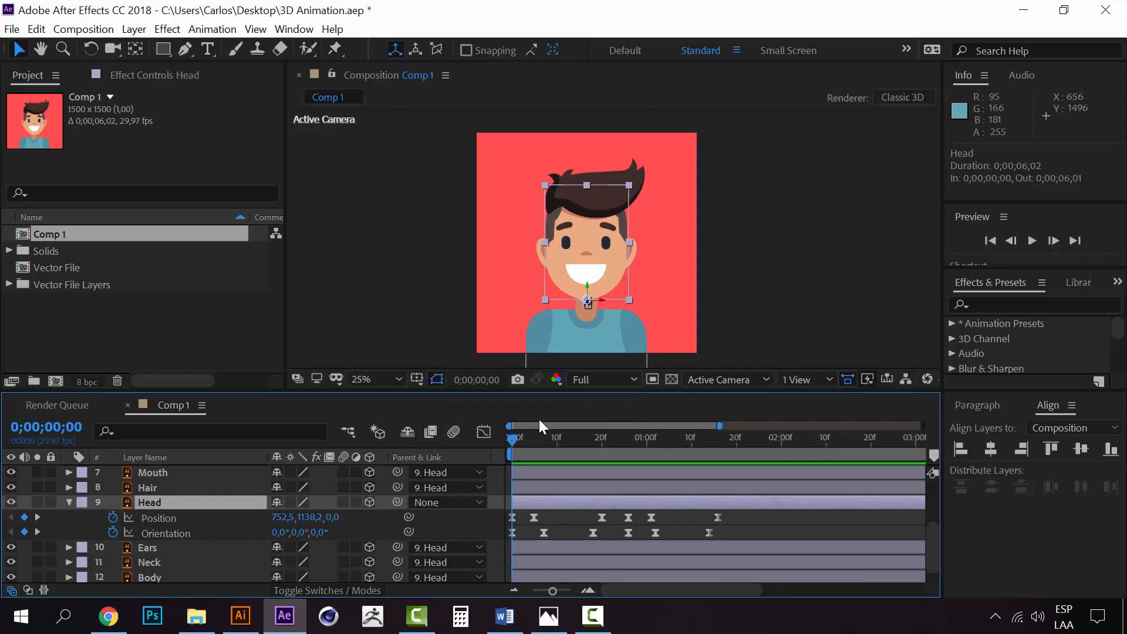
pyautogui.moveTo(511, 442); pyautogui.dragTo(780, 426)
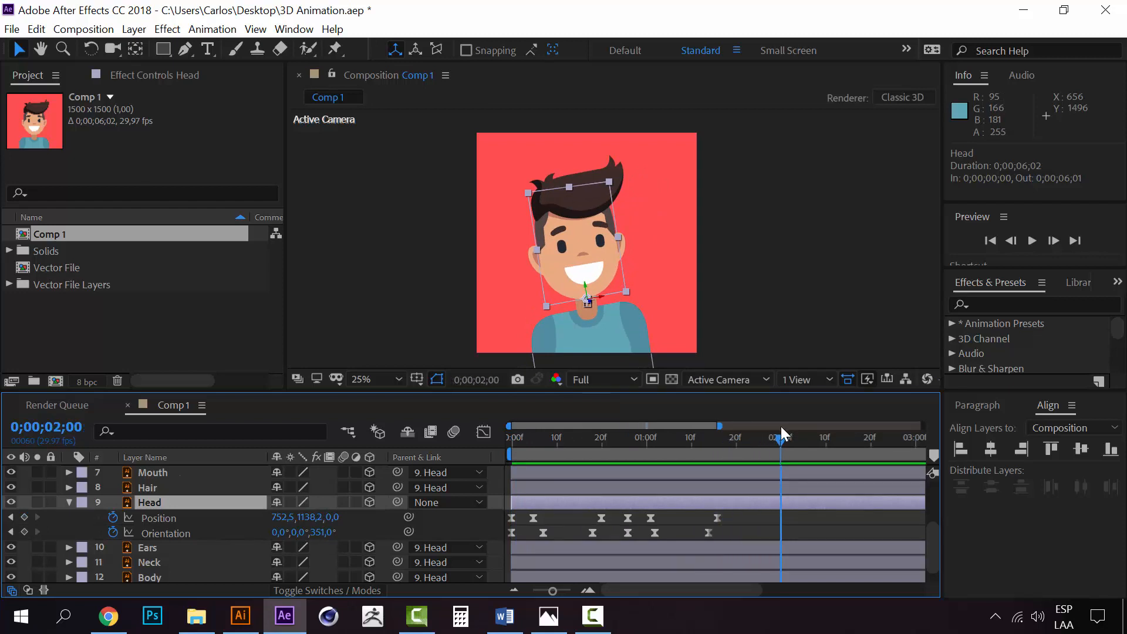
pyautogui.click(513, 517)
pyautogui.hotkey('ctrl', 'c')
pyautogui.hotkey('ctrl', 'v')
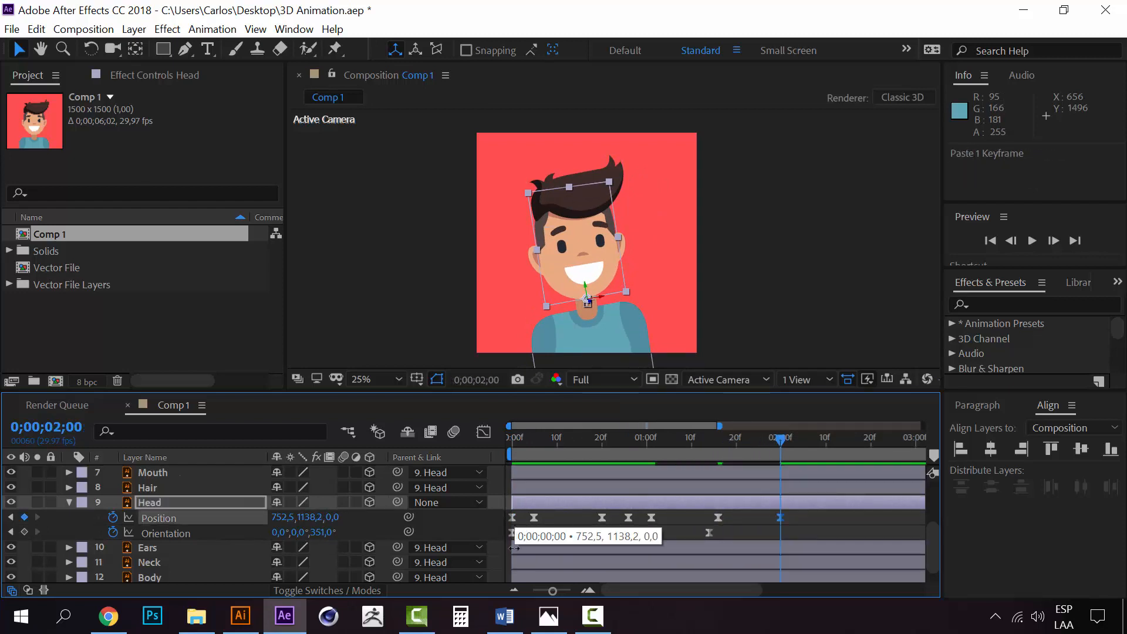
pyautogui.click(511, 533)
pyautogui.hotkey('ctrl', 'c')
pyautogui.hotkey('ctrl', 'v')
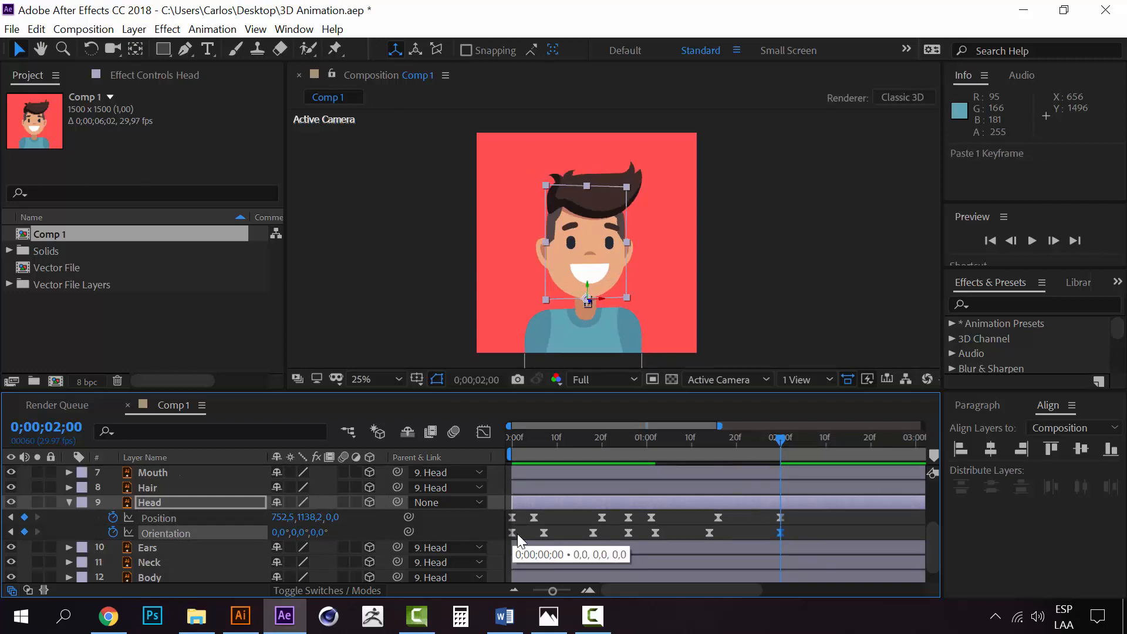
# Reveal Camera 1's Position and copy its first keyframe to 0;00;02;00
pyautogui.scroll(4, 759, 511)
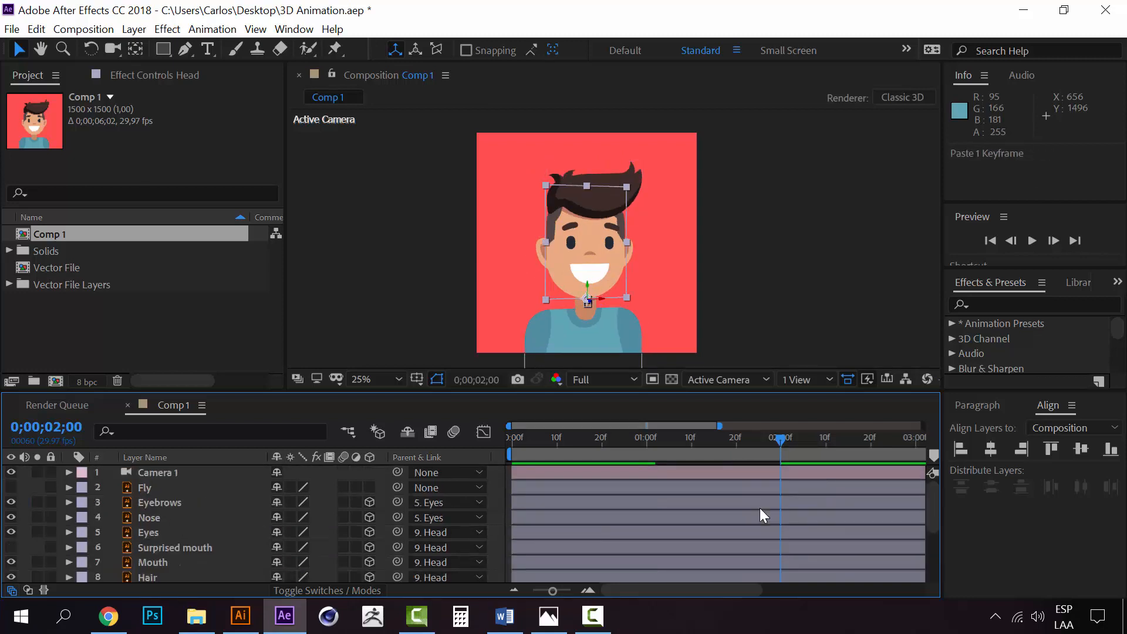
pyautogui.click(199, 472)
pyautogui.press('p')
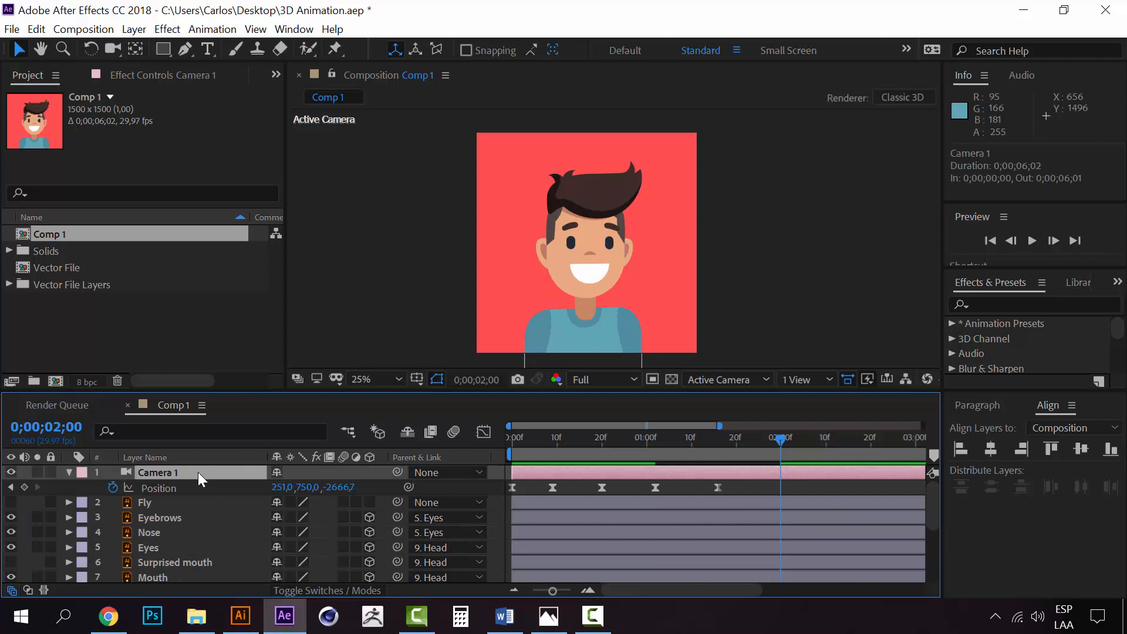
pyautogui.click(513, 485)
pyautogui.hotkey('ctrl', 'c')
pyautogui.hotkey('ctrl', 'v')
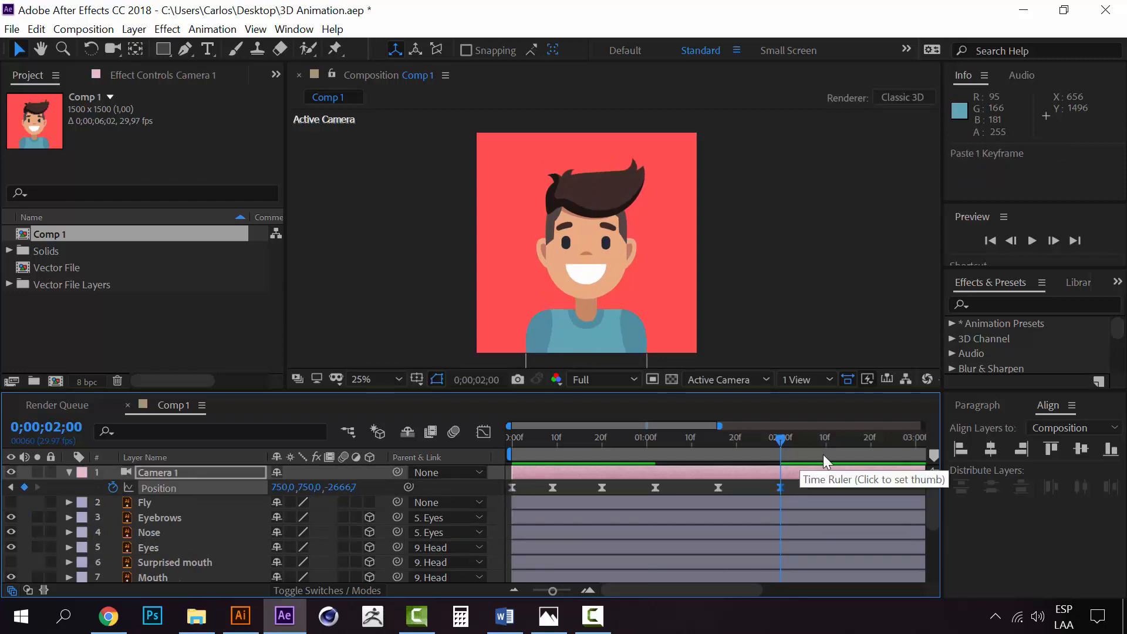
# Preview the ending, then move the Head layer's final keyframes to 0;00;01;26 and Camera 1's final Position keyframe to 0;00;01;23
pyautogui.scroll(-4, 831, 474)
pyautogui.click(693, 439)
pyautogui.press('space')
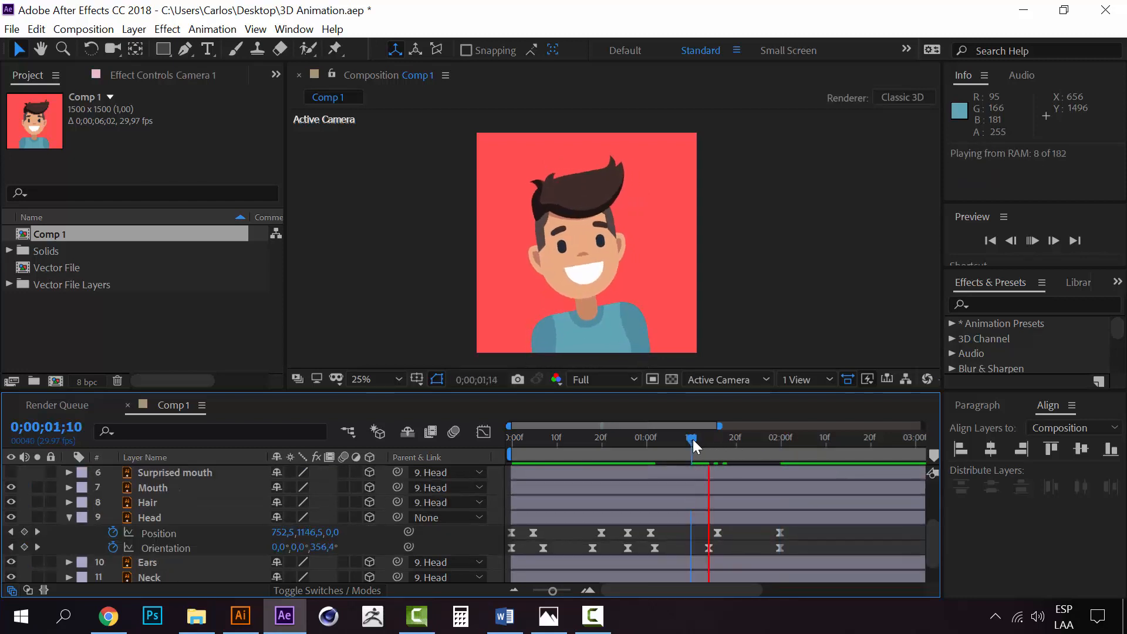
pyautogui.moveTo(692, 439); pyautogui.dragTo(779, 439)
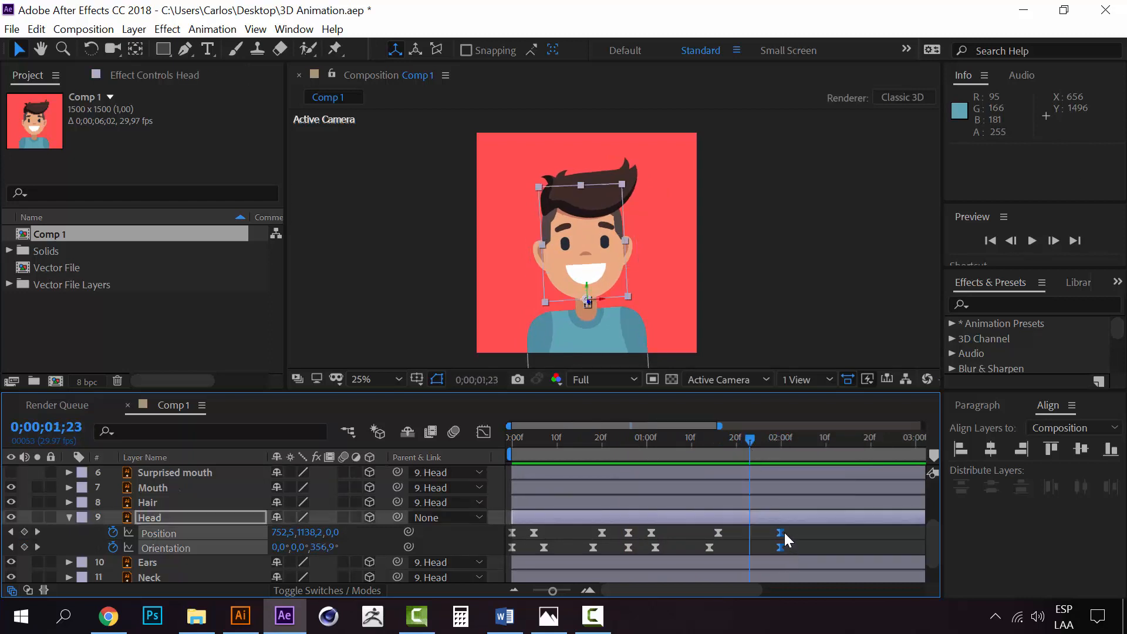
pyautogui.moveTo(781, 532); pyautogui.dragTo(762, 531)
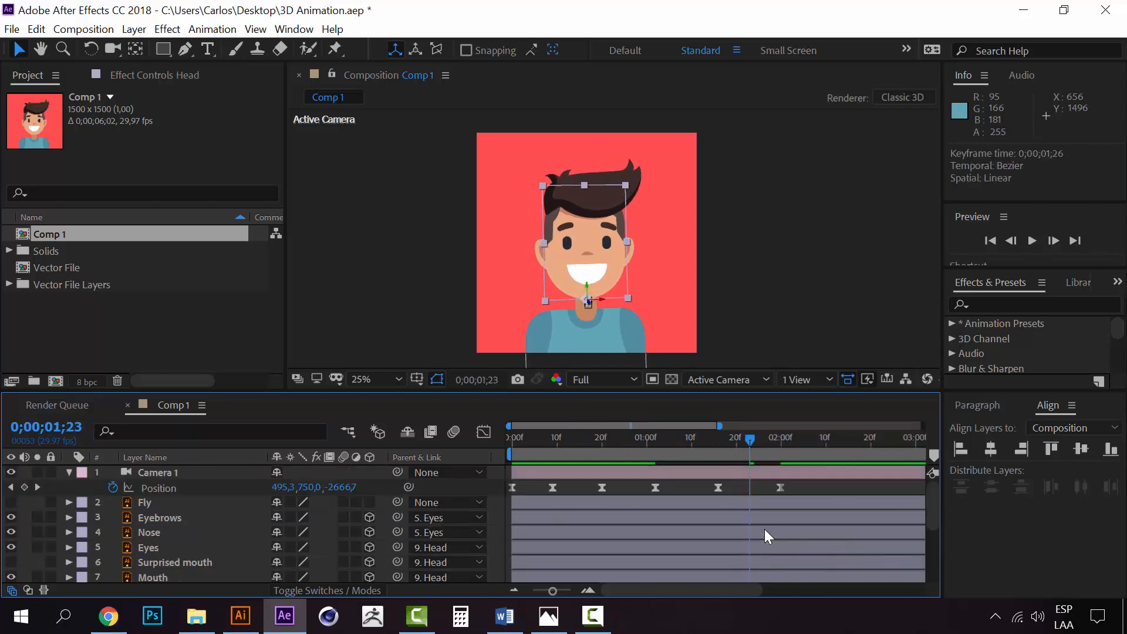
pyautogui.moveTo(779, 488); pyautogui.dragTo(751, 487)
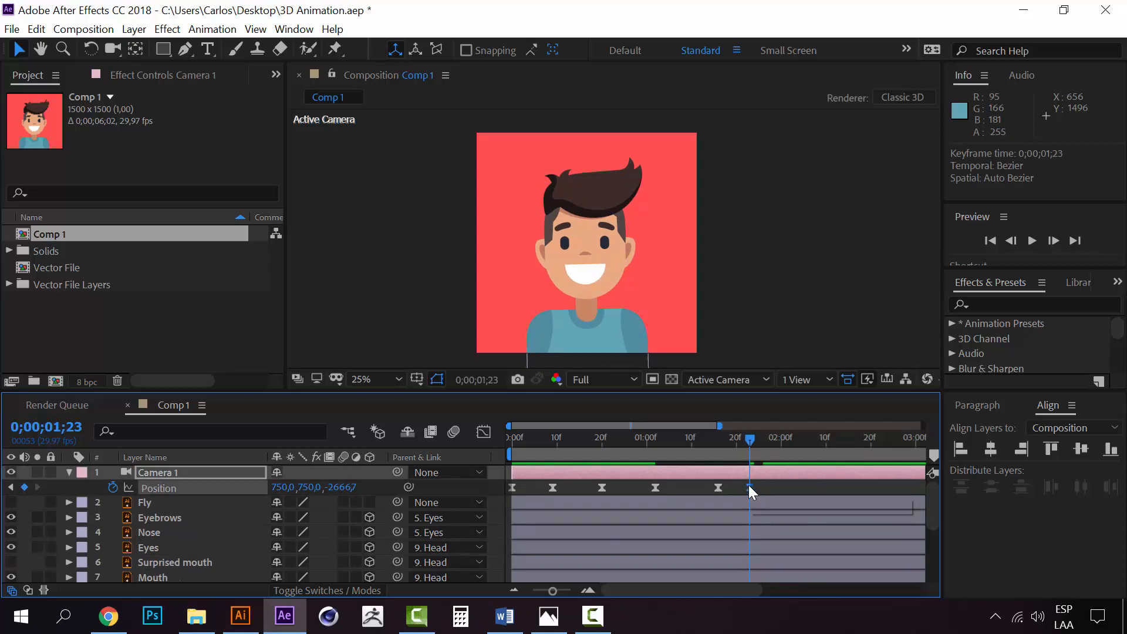
# Play back the retimed ending and add a matching Camera 1 Position keyframe at 0;00;02;00
pyautogui.click(693, 452)
pyautogui.press('space')
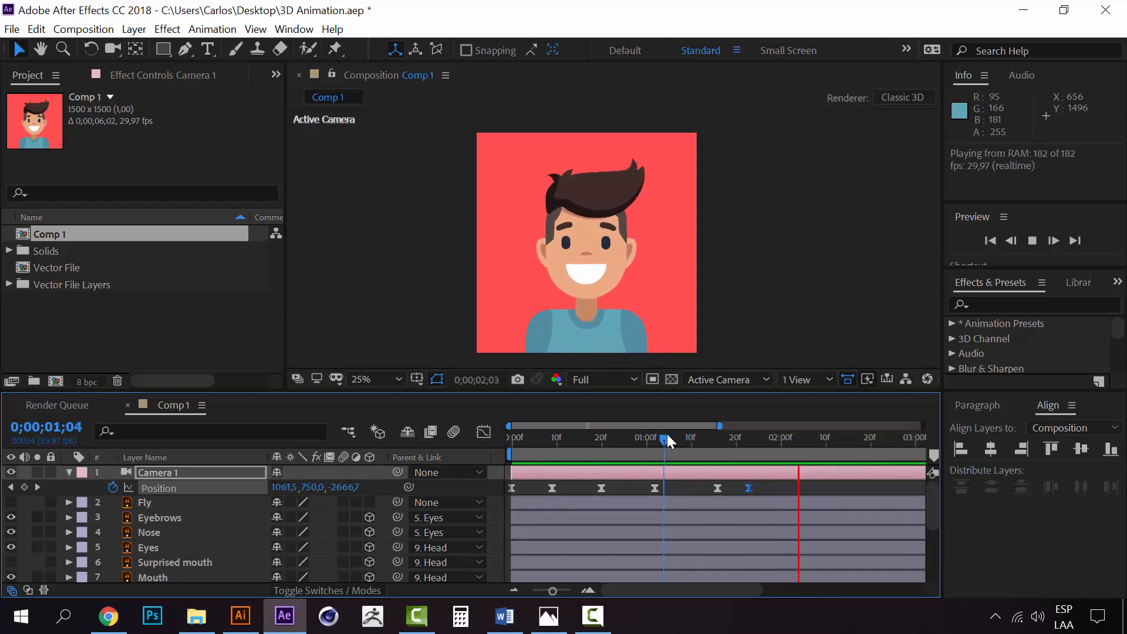
pyautogui.moveTo(710, 437); pyautogui.dragTo(748, 424)
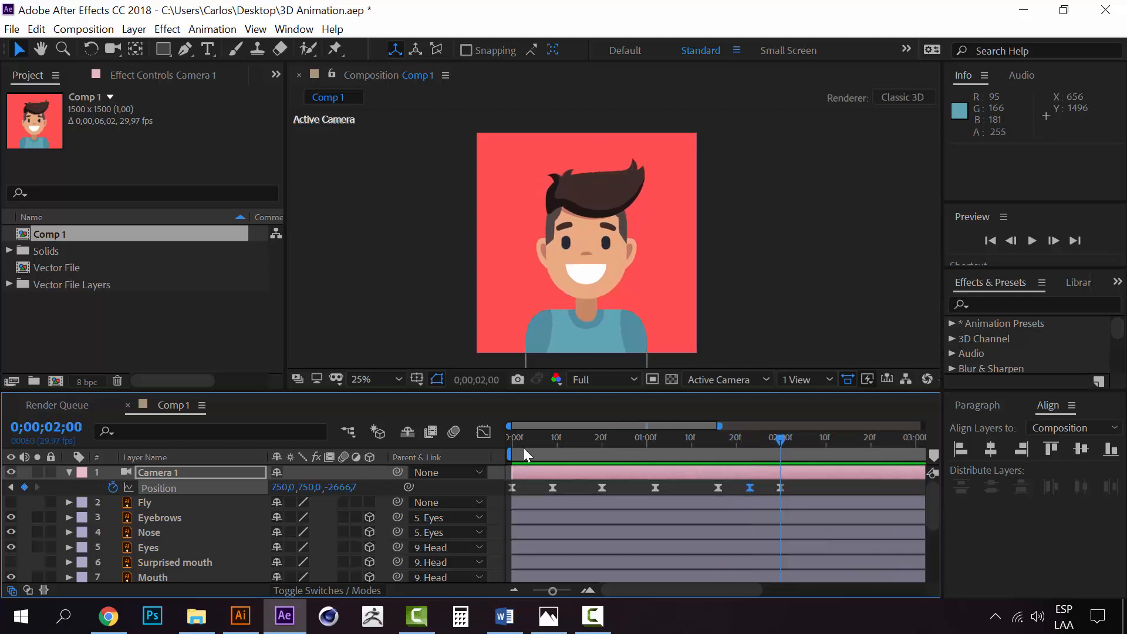
# Make the Fly layer visible and move it horizontally past the composition's right edge, to about 1571, 1089
pyautogui.click(69, 471)
pyautogui.click(148, 489)
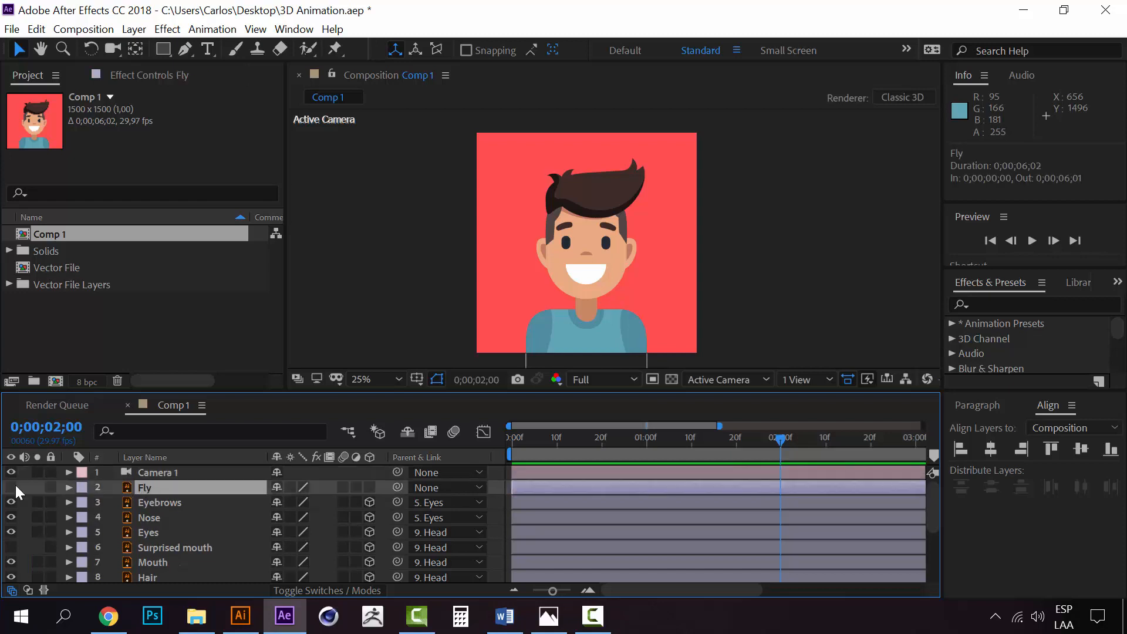
pyautogui.click(775, 312)
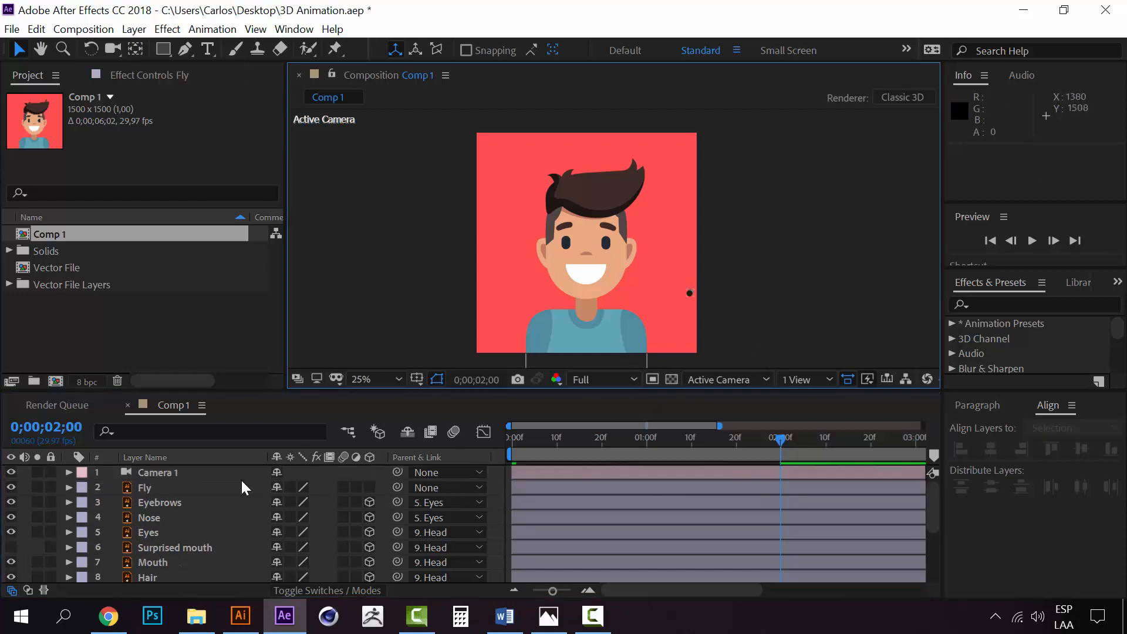
pyautogui.click(136, 485)
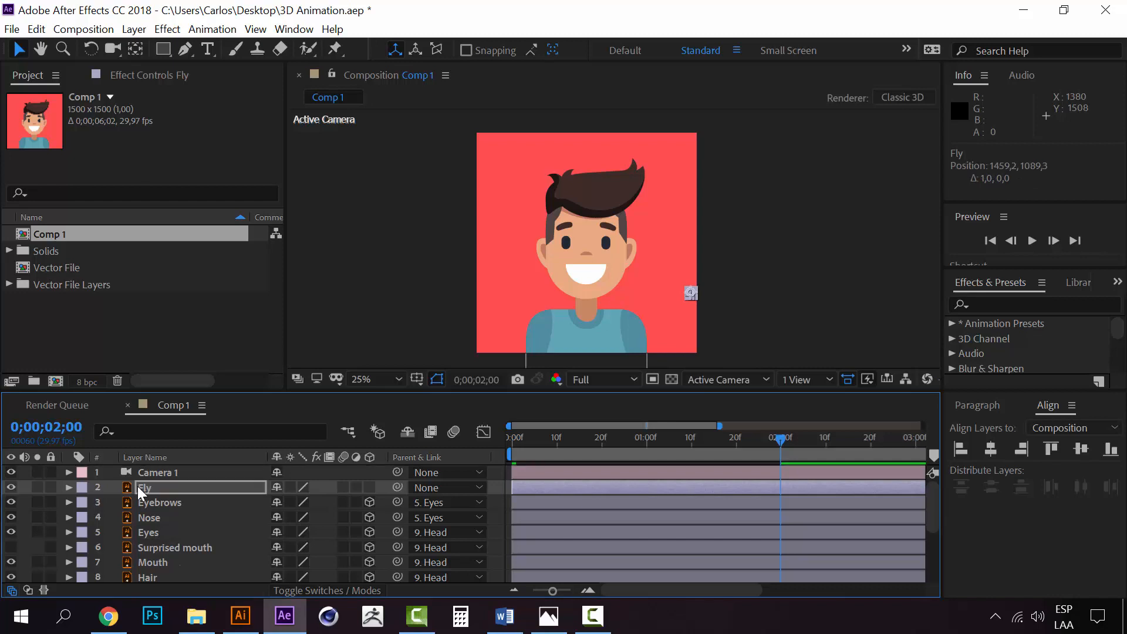
pyautogui.press('Right')
pyautogui.press('Right')
pyautogui.press('Right')
pyautogui.press('Right')
pyautogui.press('Right')
pyautogui.press('Right')
pyautogui.press('Right')
pyautogui.press('Right')
pyautogui.press('Right')
pyautogui.press('Right')
pyautogui.press('Right')
pyautogui.press('Right')
pyautogui.press('Right')
pyautogui.press('Right')
pyautogui.press('Right')
pyautogui.press('Right')
pyautogui.press('Right')
pyautogui.press('Right')
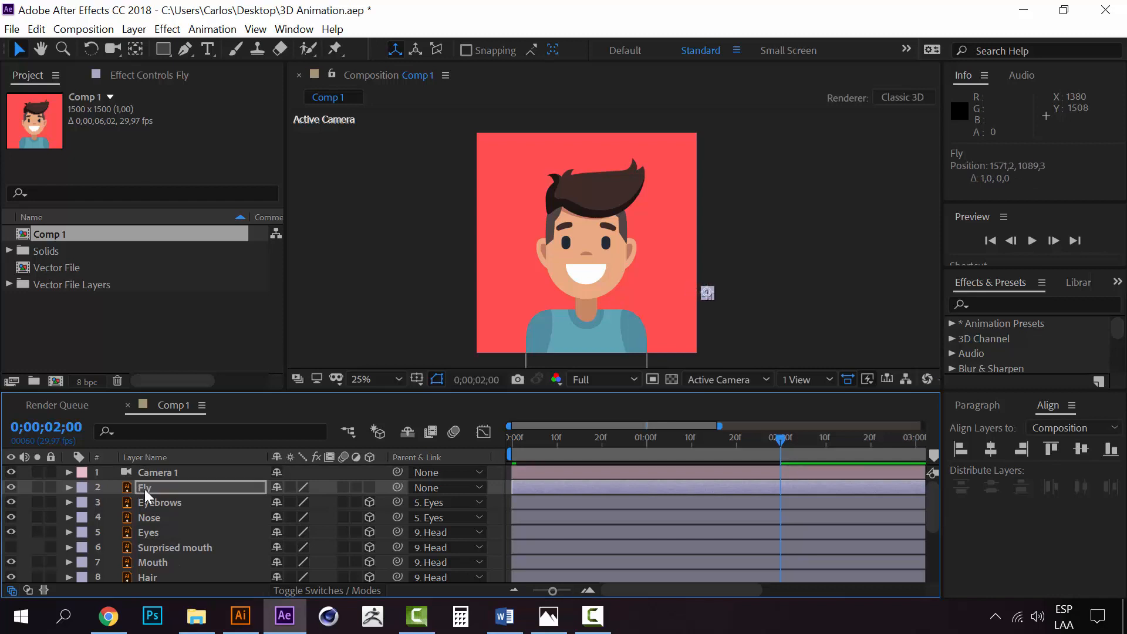
# Add a new shape layer directly above the Fly layer
pyautogui.click(151, 491)
pyautogui.click(154, 503)
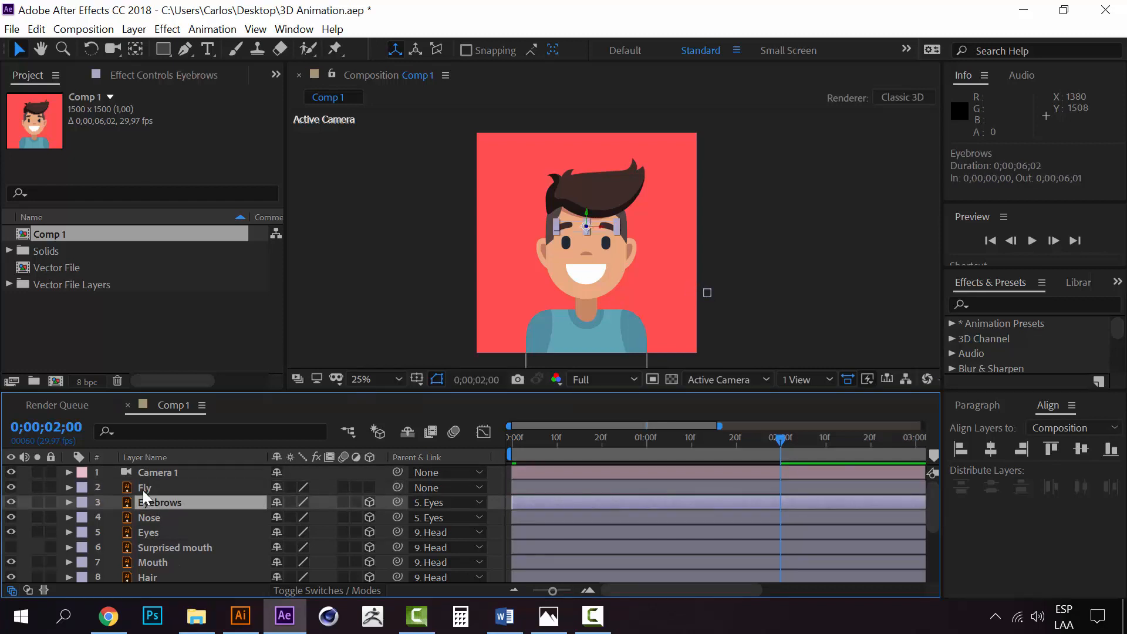
pyautogui.click(143, 489)
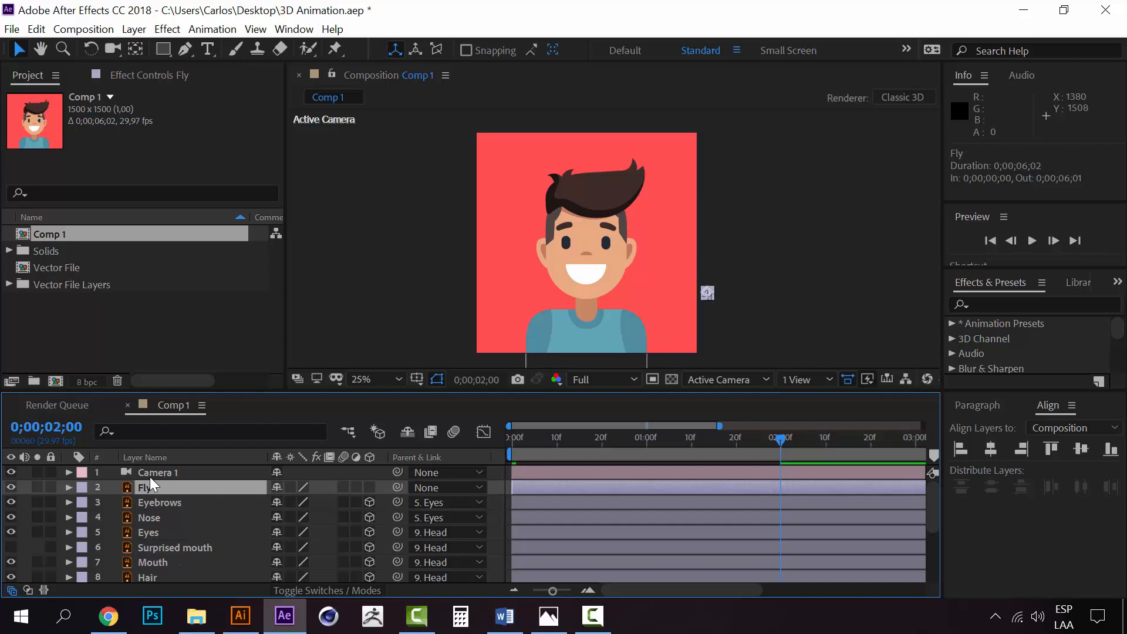
pyautogui.click(134, 29)
pyautogui.moveTo(334, 49)
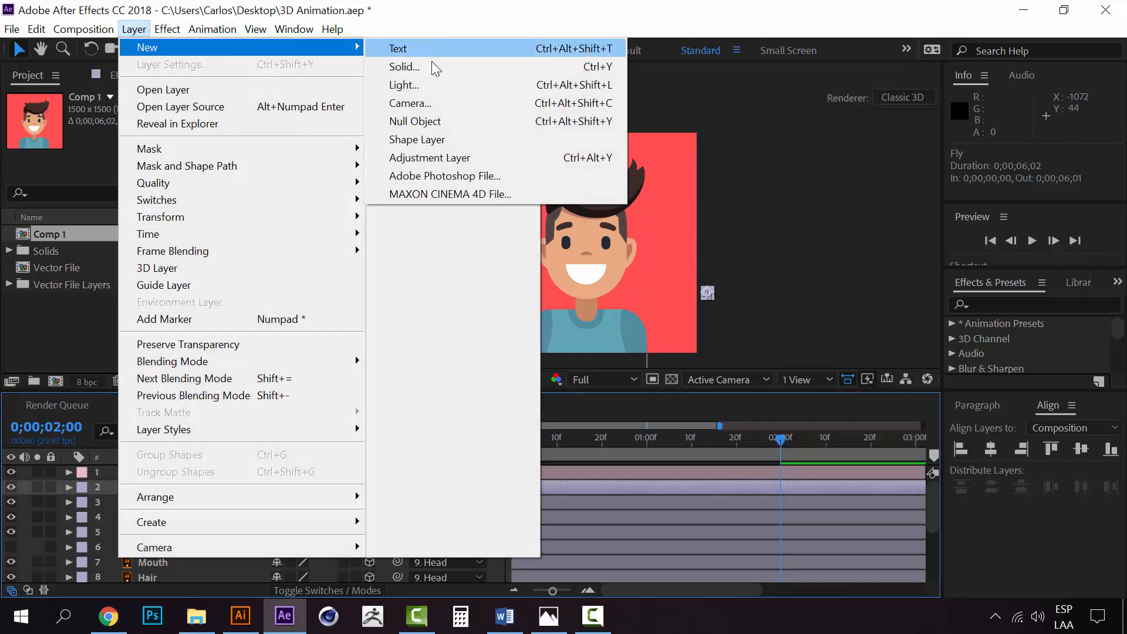
pyautogui.click(436, 146)
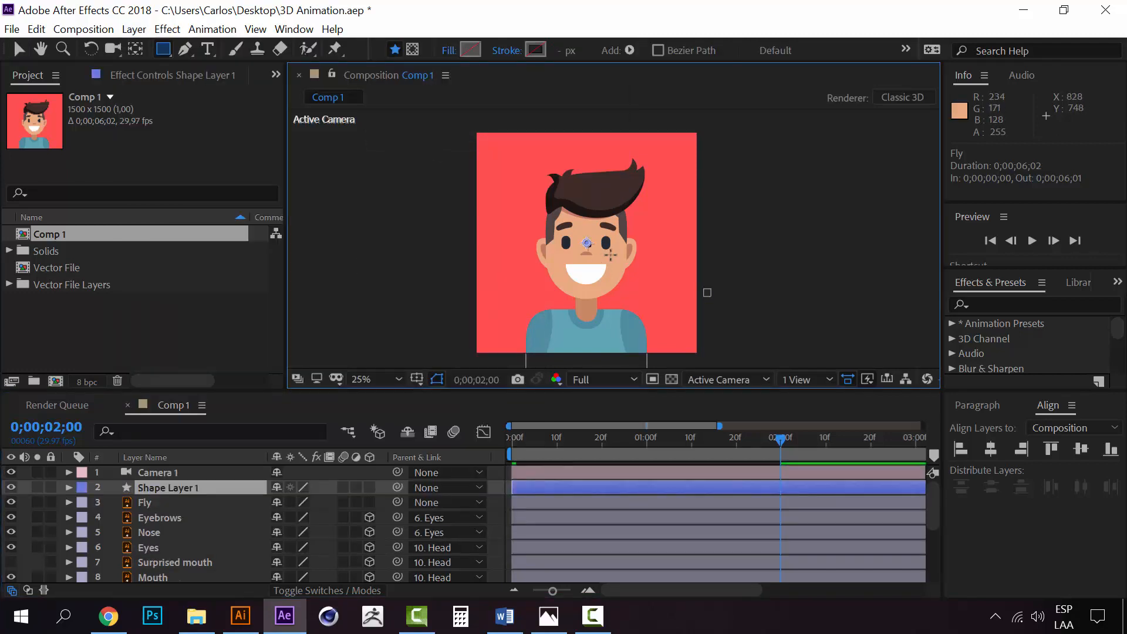
# Start a Pen tool path on the shape layer at the fly's position, curving it in and up beside the character's face
pyautogui.press('.')
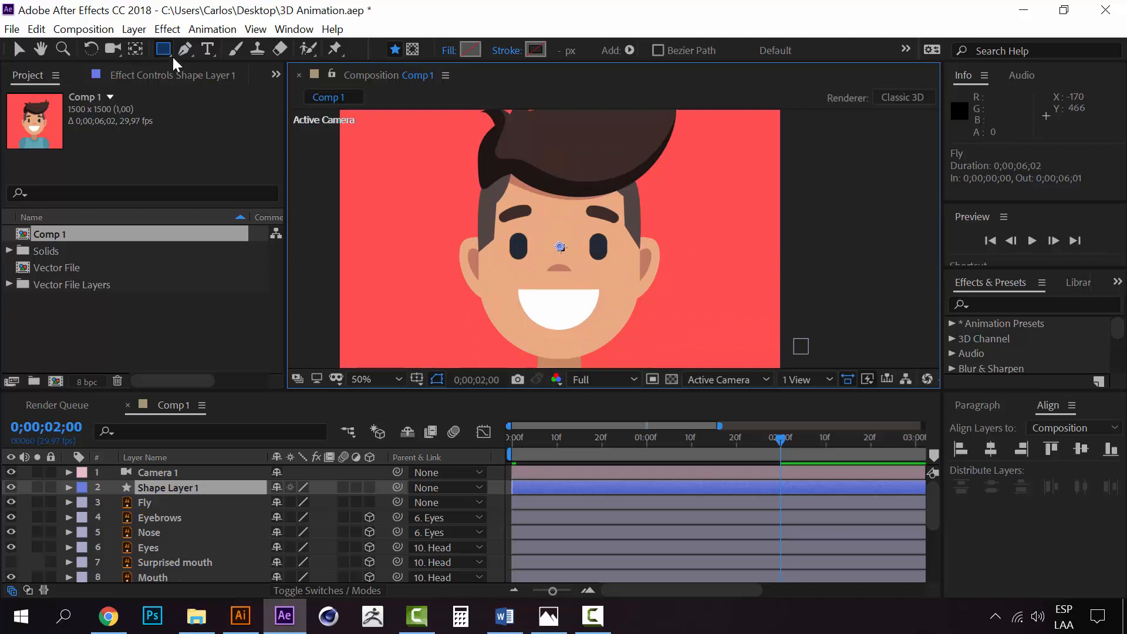
pyautogui.press('h')
pyautogui.moveTo(717, 282); pyautogui.dragTo(701, 264)
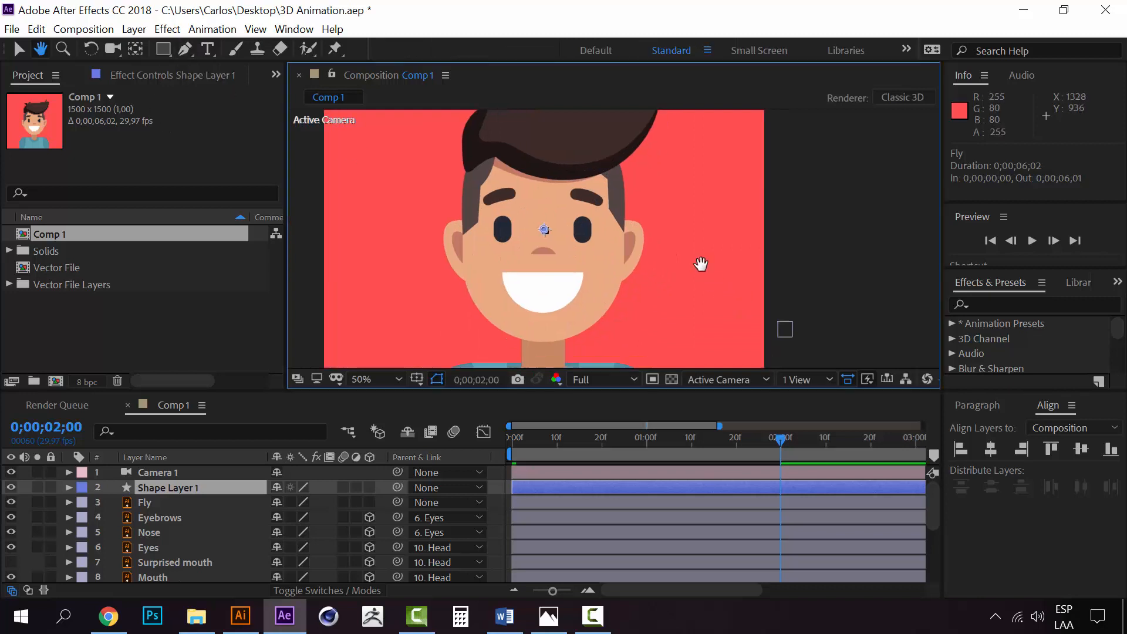
pyautogui.press('g')
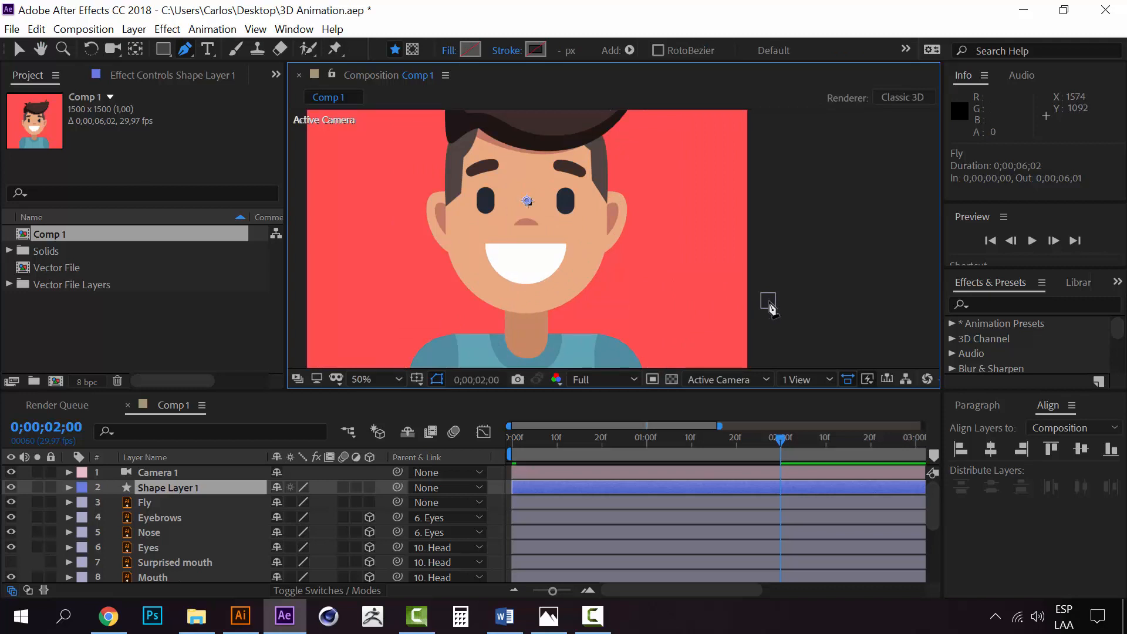
pyautogui.press('h')
pyautogui.moveTo(684, 312); pyautogui.dragTo(659, 315)
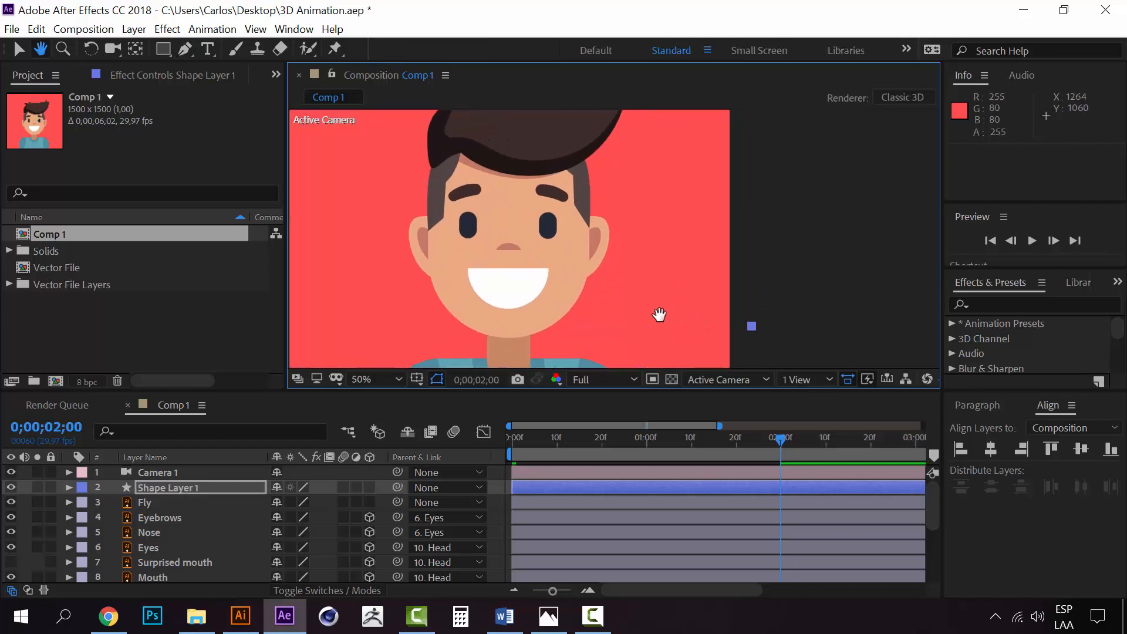
pyautogui.press('g')
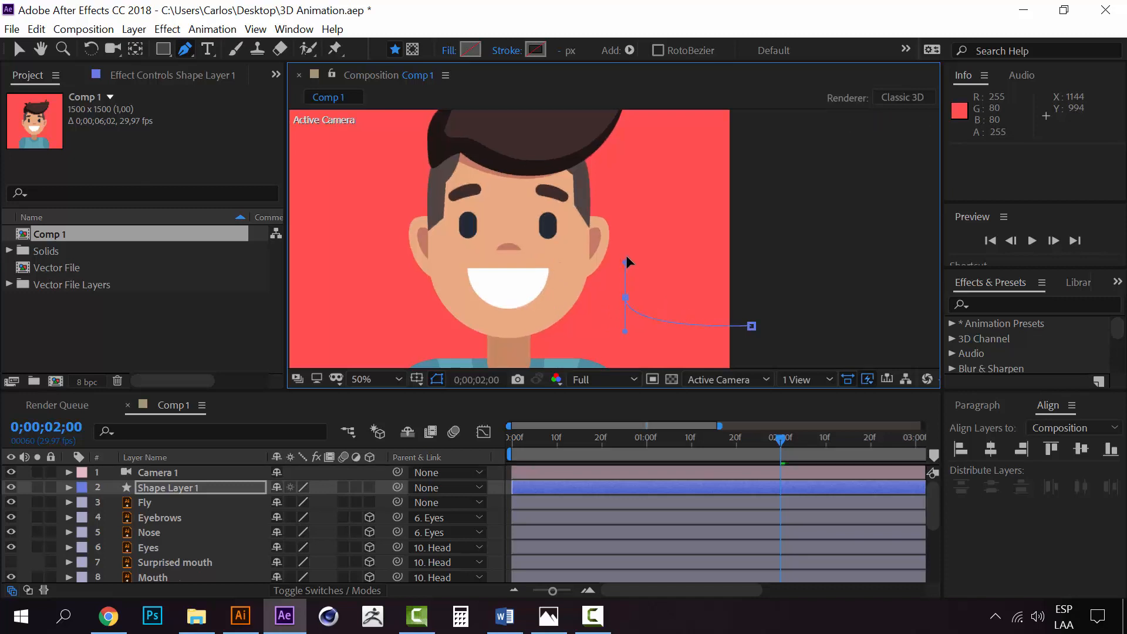
pyautogui.hotkey('ctrl', 'z')
pyautogui.moveTo(636, 285); pyautogui.dragTo(645, 210)
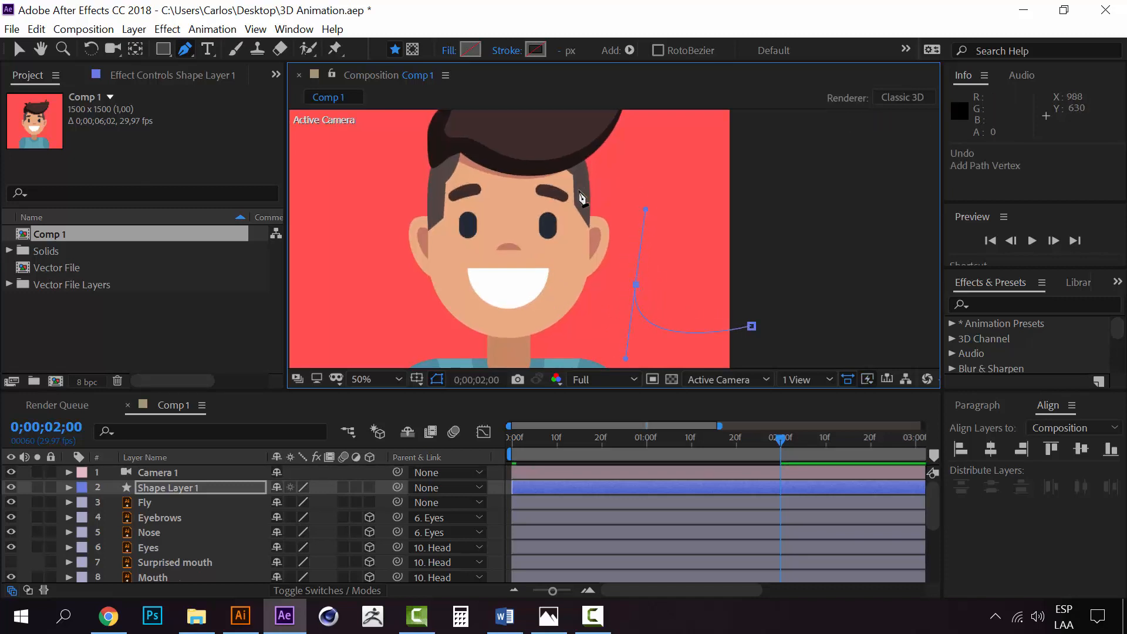
# Continue the curved path over the forehead above the right-hand eyebrow, down around the mouth and up beside the nose
pyautogui.moveTo(561, 180); pyautogui.dragTo(474, 240)
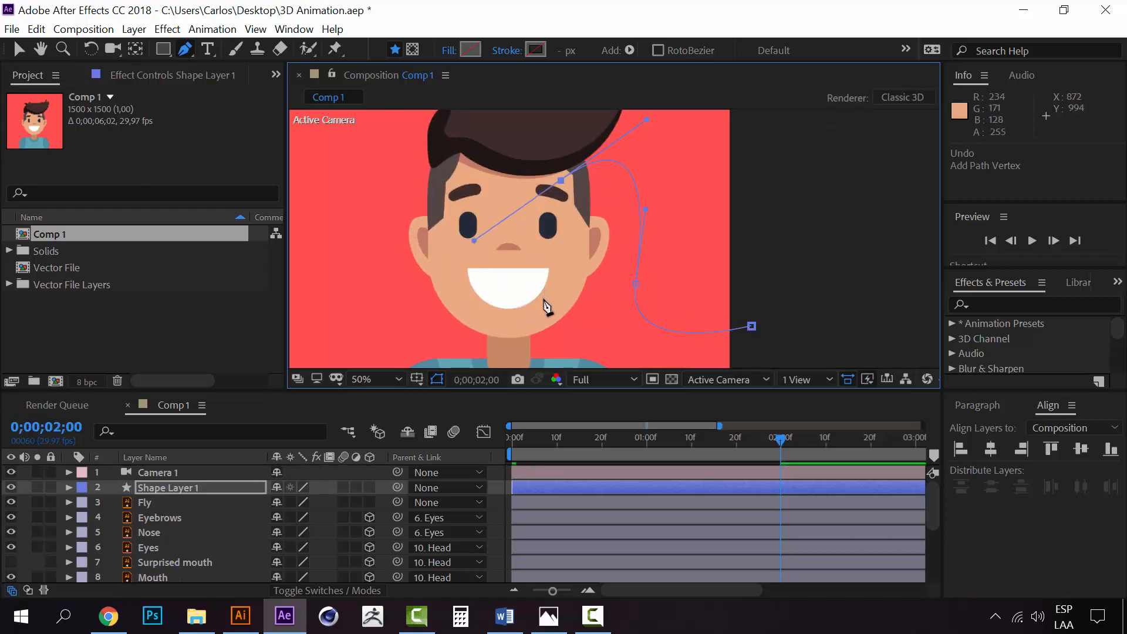
pyautogui.moveTo(544, 299); pyautogui.dragTo(480, 307)
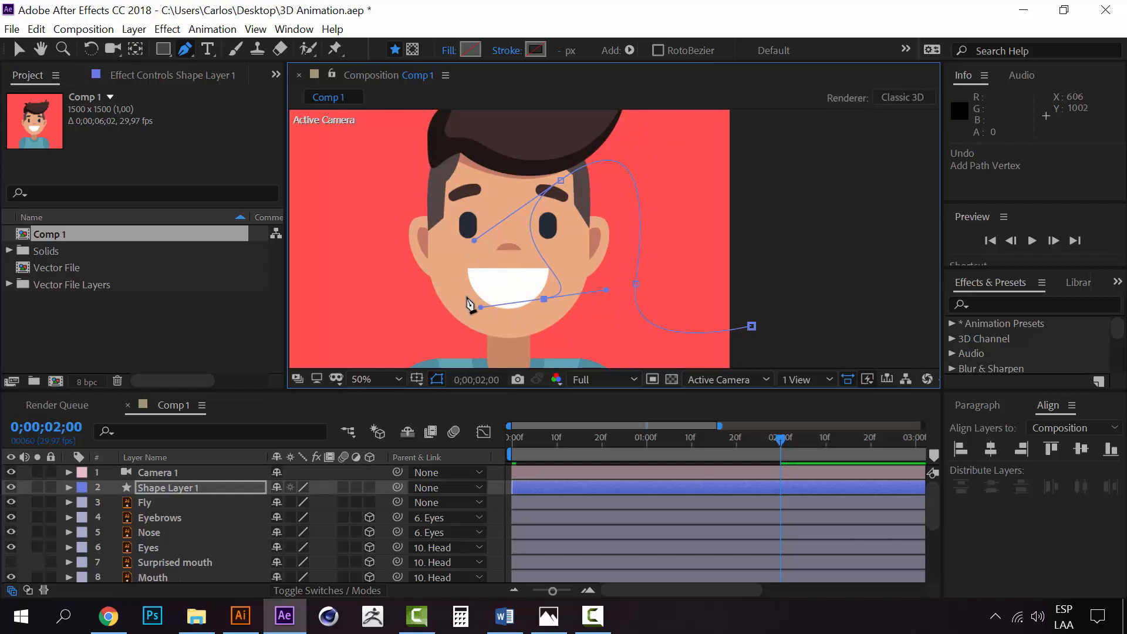
pyautogui.moveTo(487, 254); pyautogui.dragTo(499, 215)
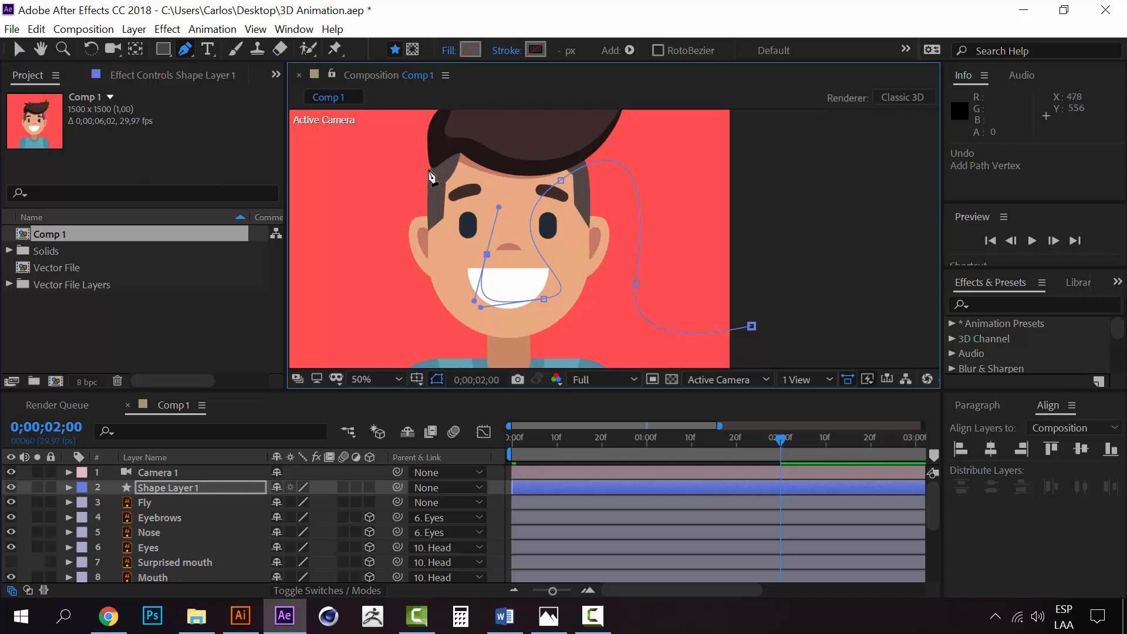
pyautogui.moveTo(416, 174); pyautogui.dragTo(348, 210)
pyautogui.press('space')
pyautogui.moveTo(459, 267); pyautogui.dragTo(512, 224)
pyautogui.moveTo(336, 321)
pyautogui.mouseDown()
pyautogui.moveTo(280, 311)
pyautogui.moveTo(339, 309)
pyautogui.moveTo(320, 309)
pyautogui.mouseUp()
pyautogui.hotkey('ctrl', 'z')
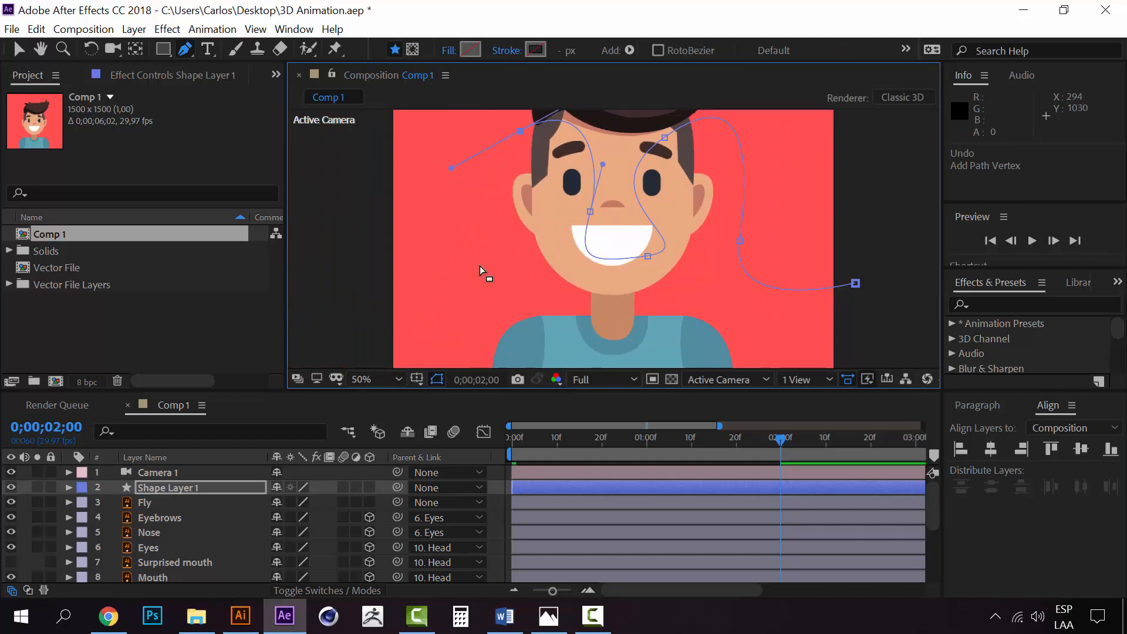
pyautogui.hotkey('ctrl', 'z')
# Extend the path over the left-hand eyebrow, down past the ear and out beyond the composition's left edge
pyautogui.moveTo(583, 136); pyautogui.dragTo(544, 133)
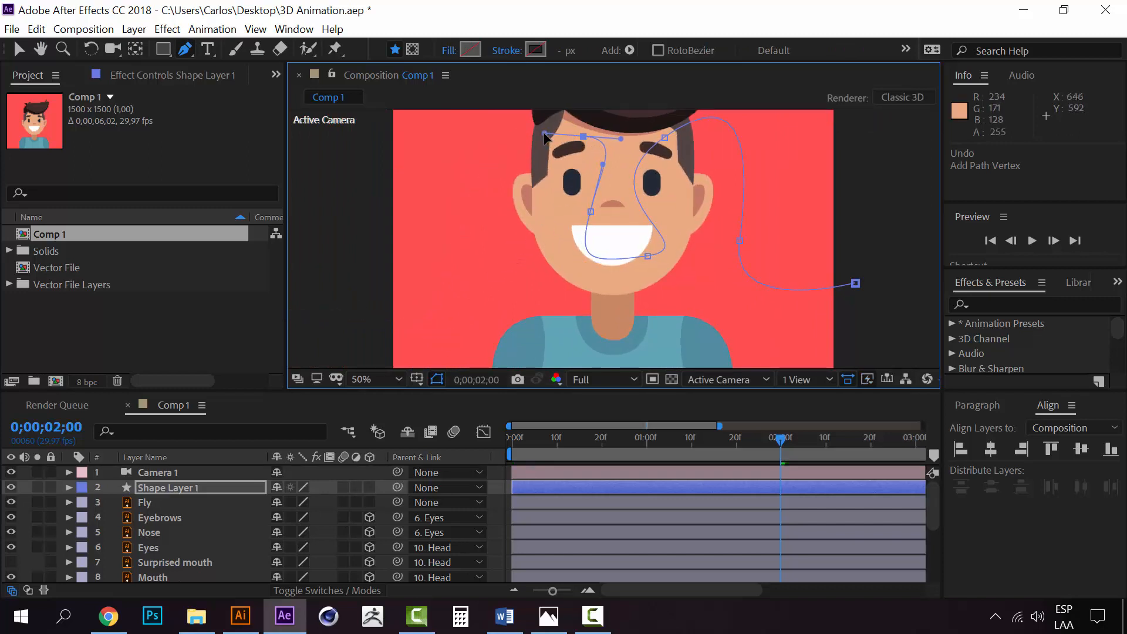
pyautogui.moveTo(528, 209); pyautogui.dragTo(539, 280)
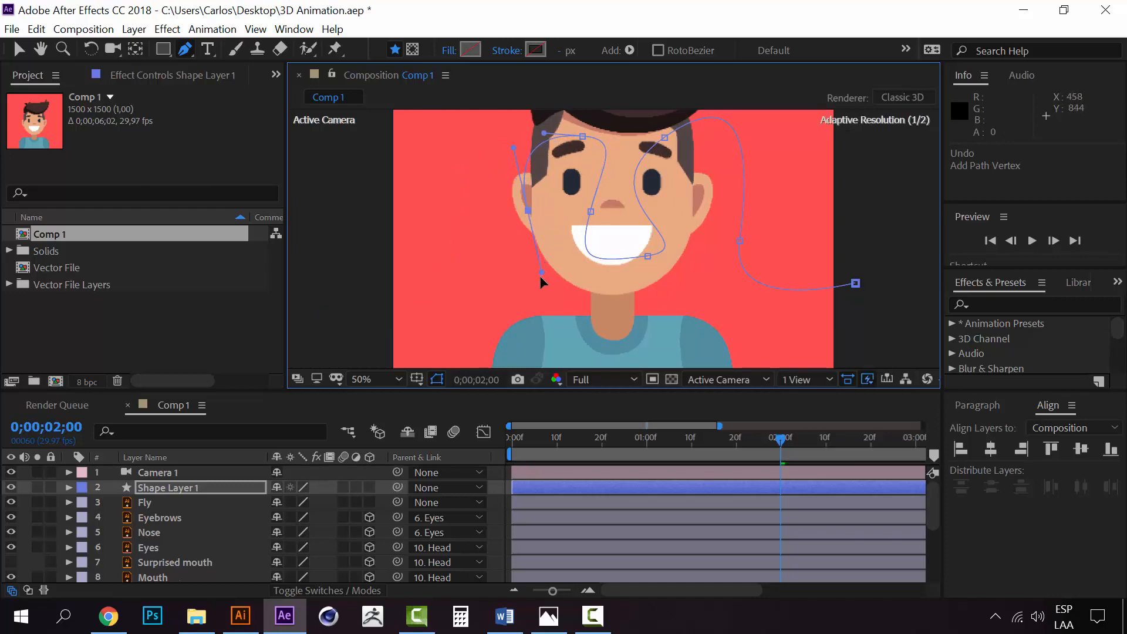
pyautogui.moveTo(386, 328); pyautogui.dragTo(330, 320)
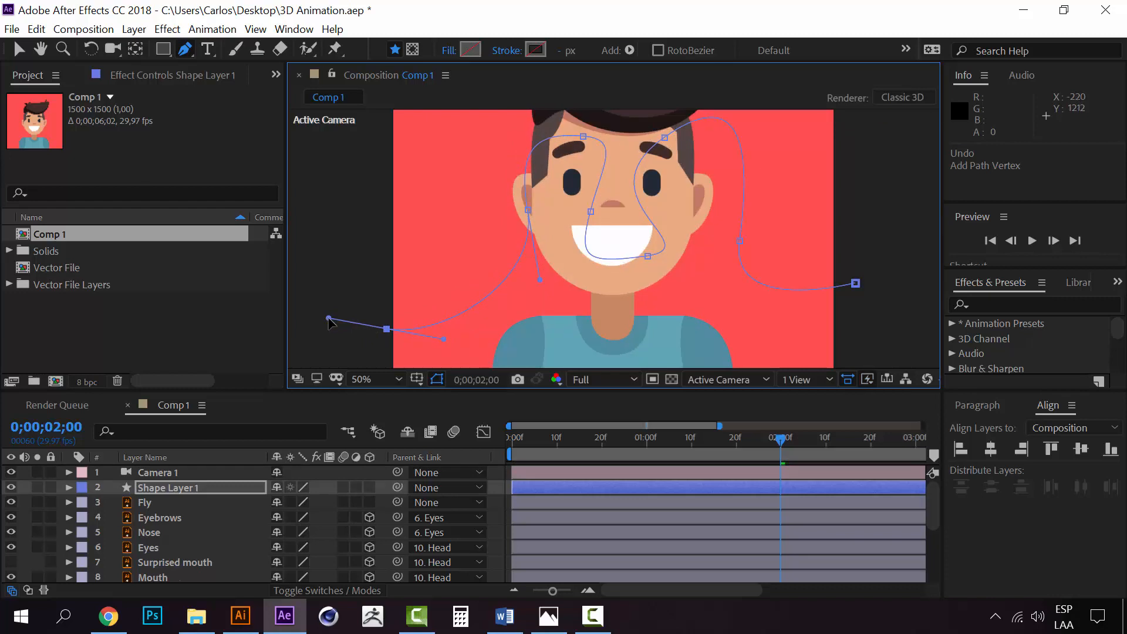
# Reveal the Position property of the Fly layer
pyautogui.scroll(-2, 599, 272)
pyautogui.scroll(2, 606, 272)
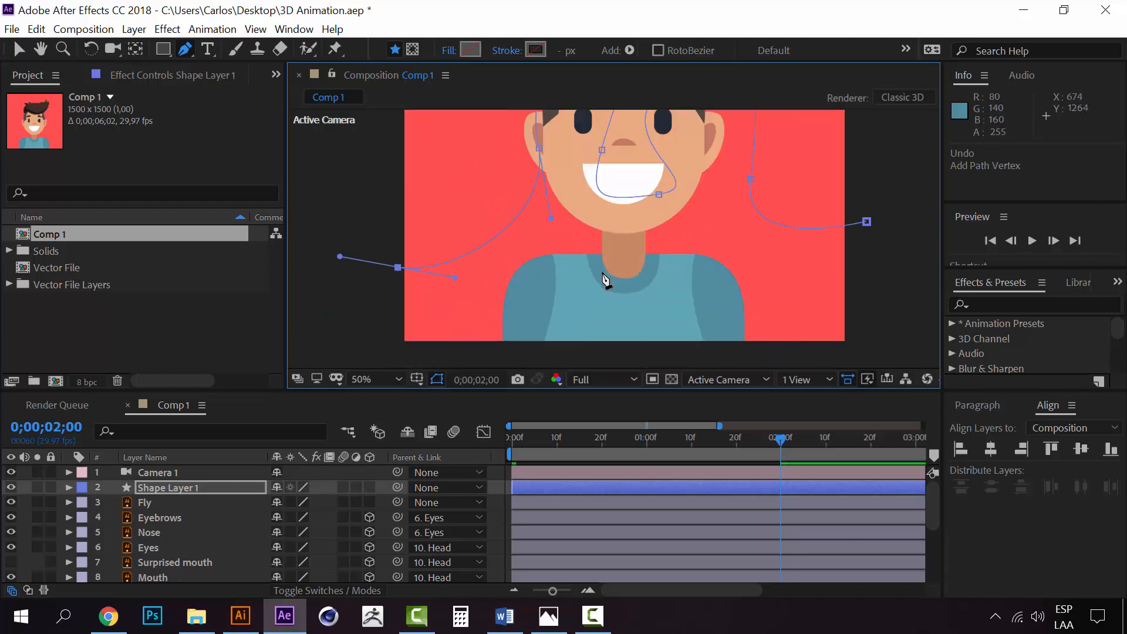
pyautogui.scroll(-2, 648, 230)
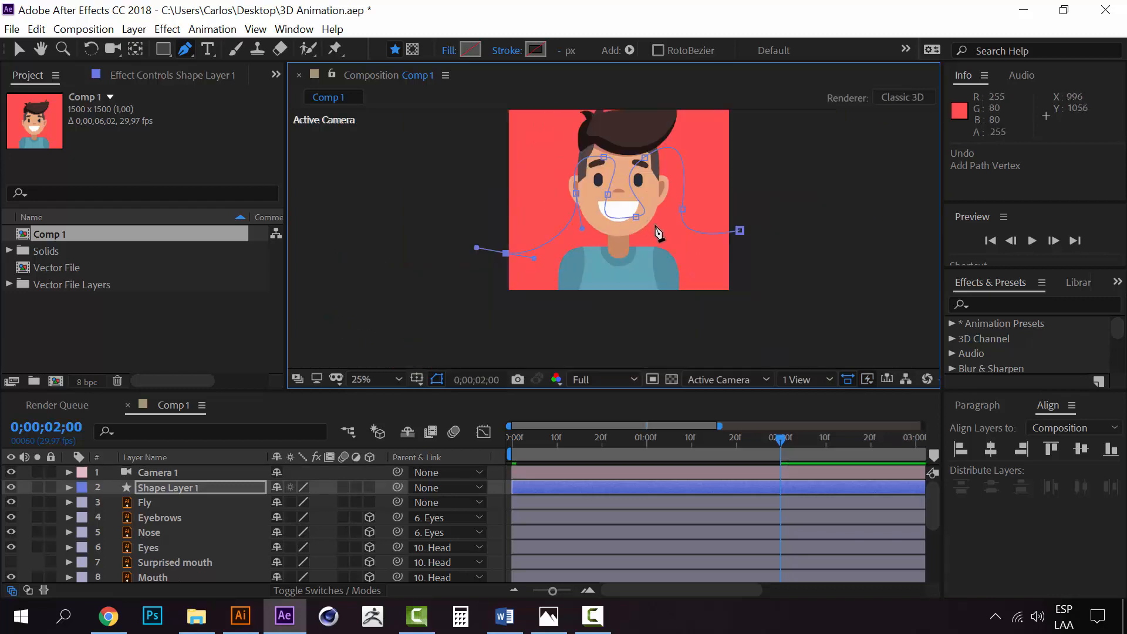
pyautogui.moveTo(640, 224); pyautogui.dragTo(562, 241)
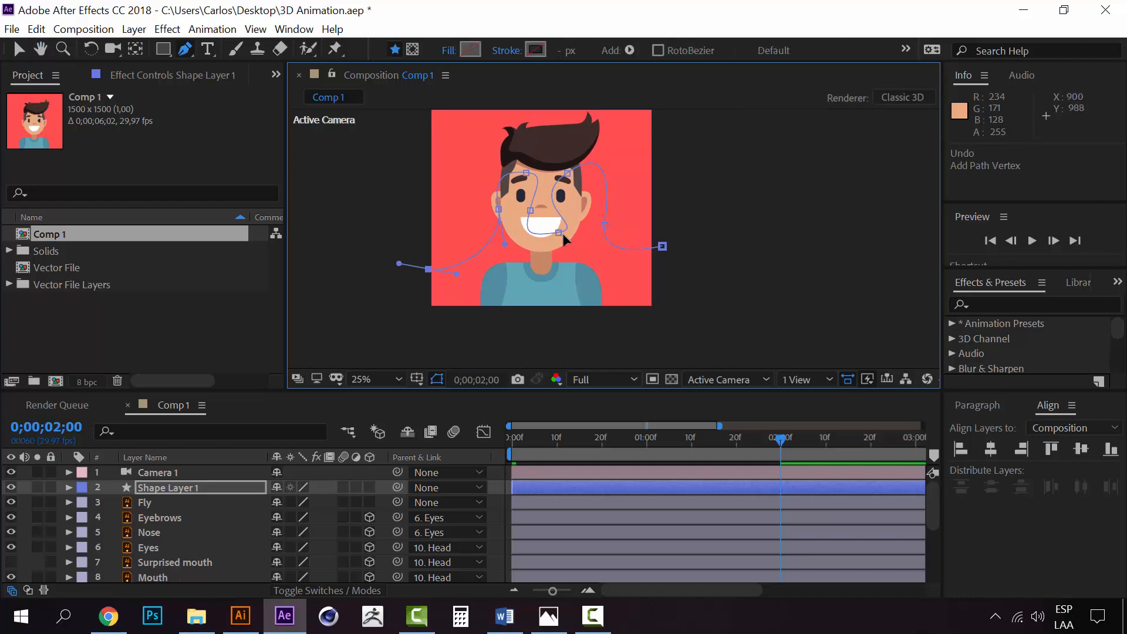
pyautogui.click(167, 491)
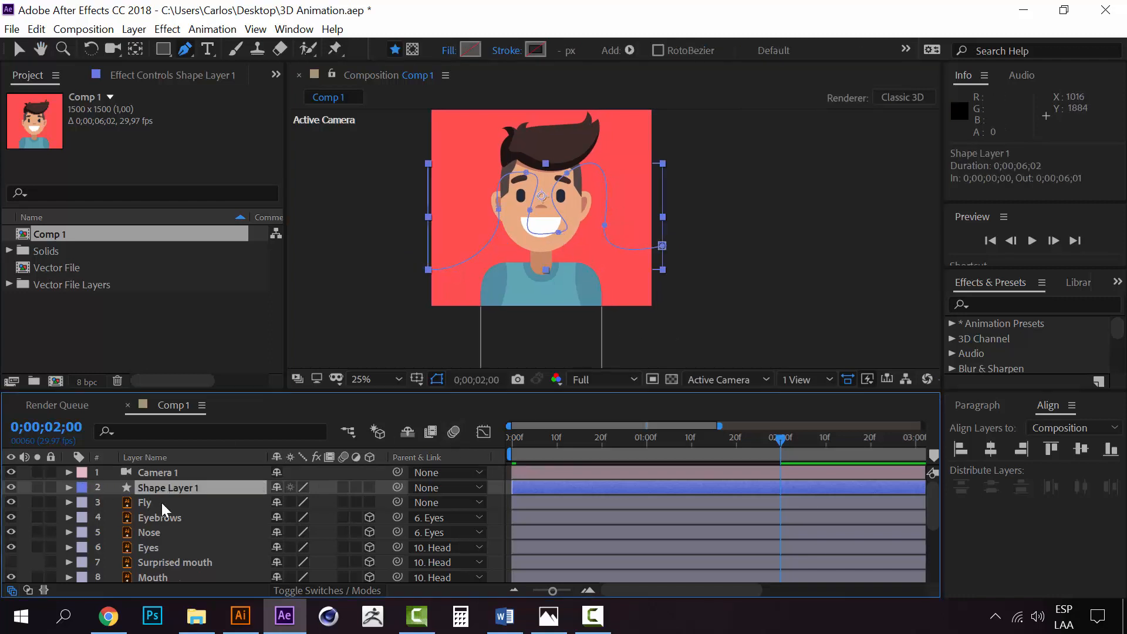
pyautogui.click(162, 501)
pyautogui.click(163, 486)
pyautogui.click(141, 503)
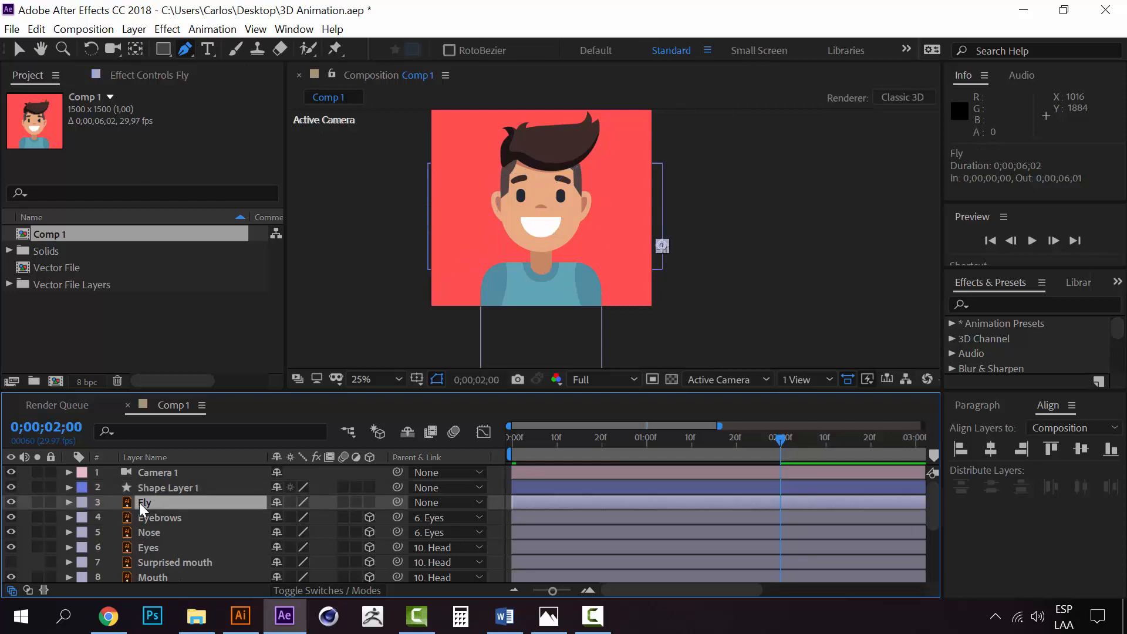
pyautogui.click(156, 523)
pyautogui.click(147, 505)
pyautogui.press('p')
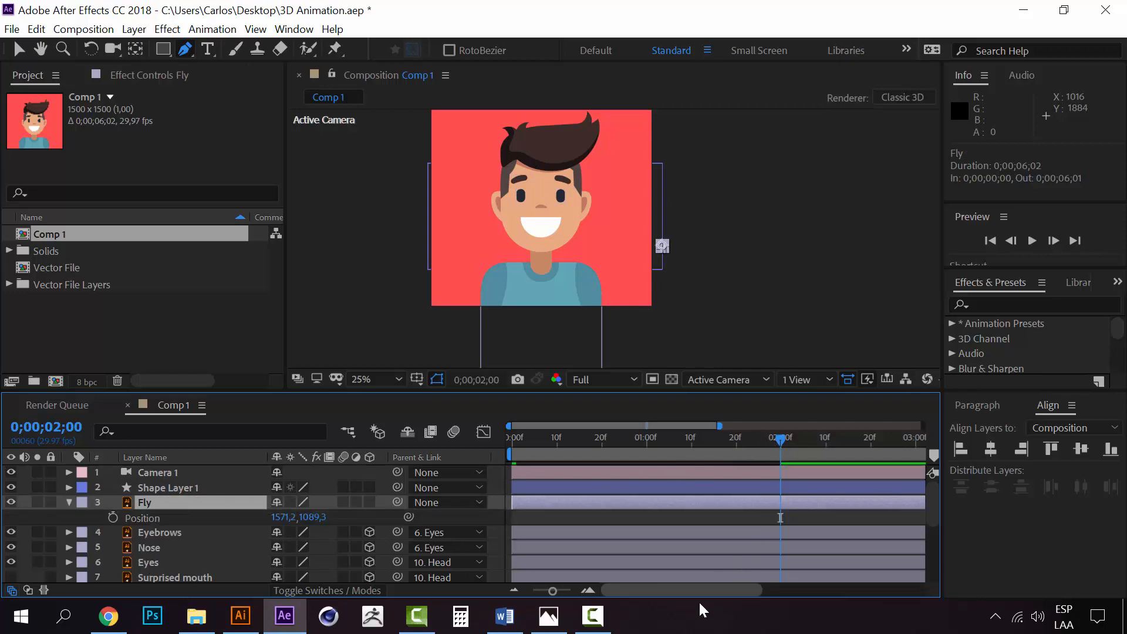
# Shift the Fly layer in time so that it starts at 0;00;02;00
pyautogui.moveTo(685, 591); pyautogui.dragTo(718, 593)
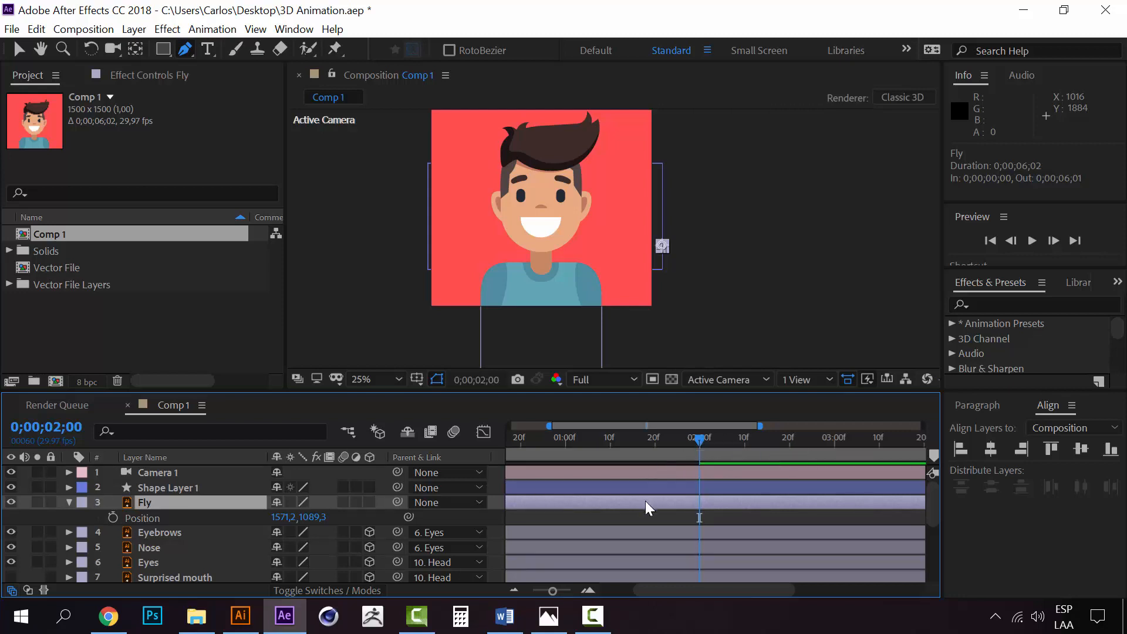
pyautogui.click(1085, 621)
pyautogui.click(968, 521)
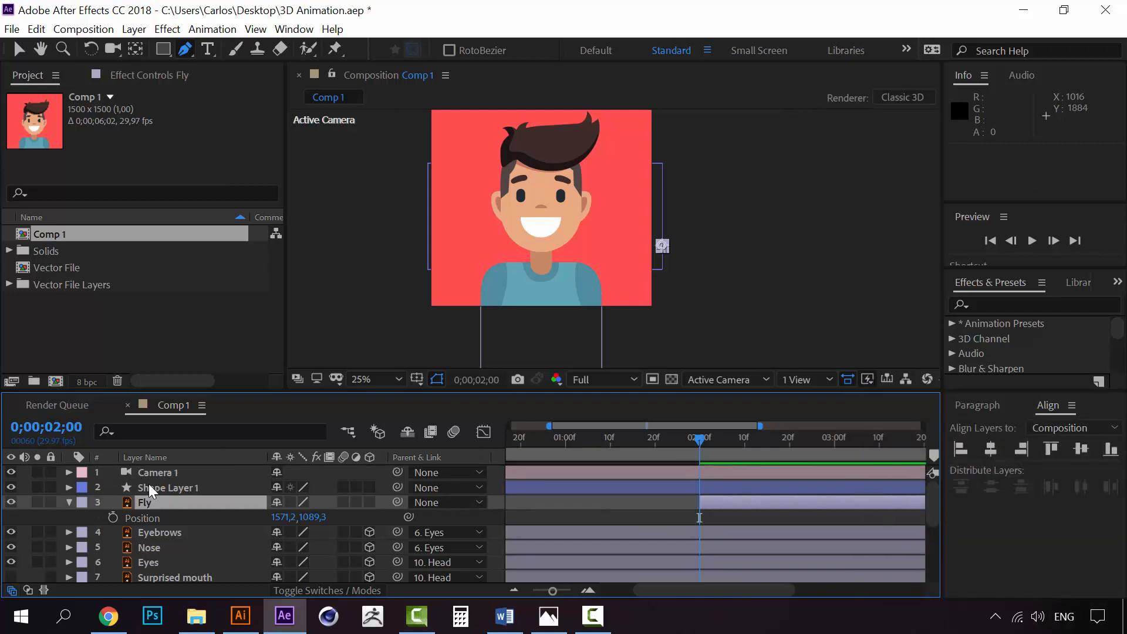
# Expand the contents of Shape Layer 1 down to Path 1 and copy its Path property
pyautogui.click(152, 505)
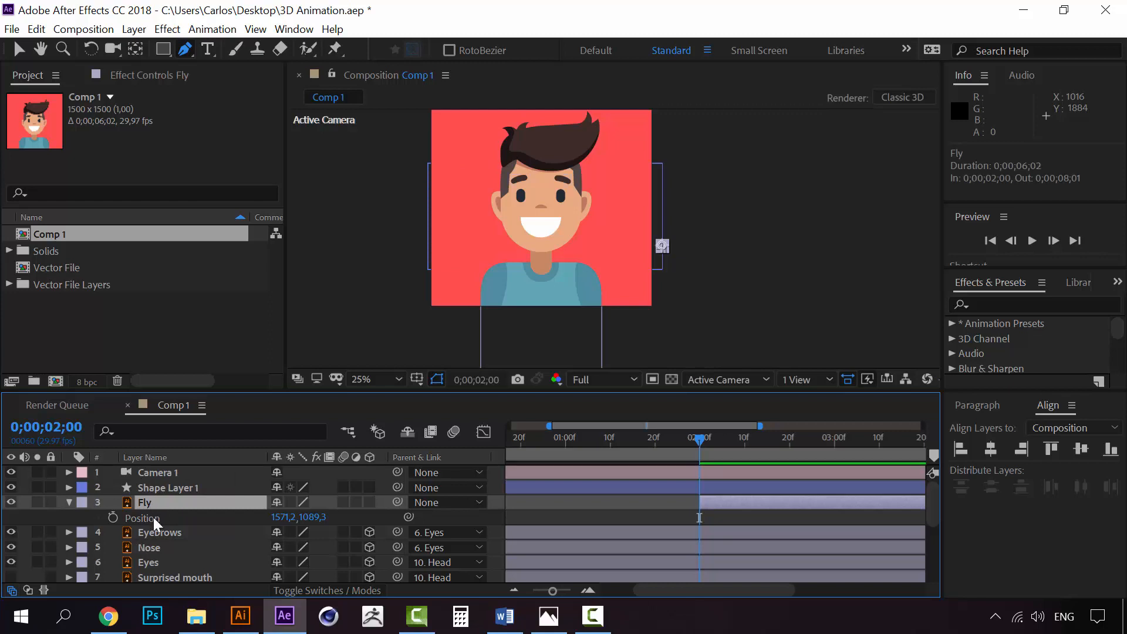
pyautogui.click(154, 488)
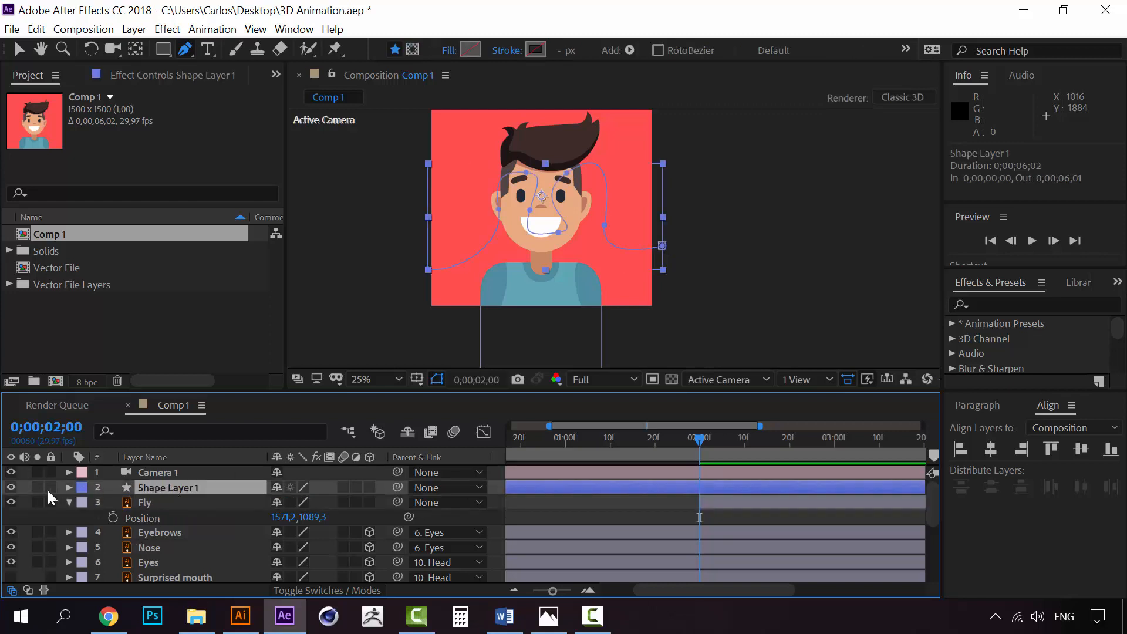
pyautogui.click(68, 488)
pyautogui.click(84, 504)
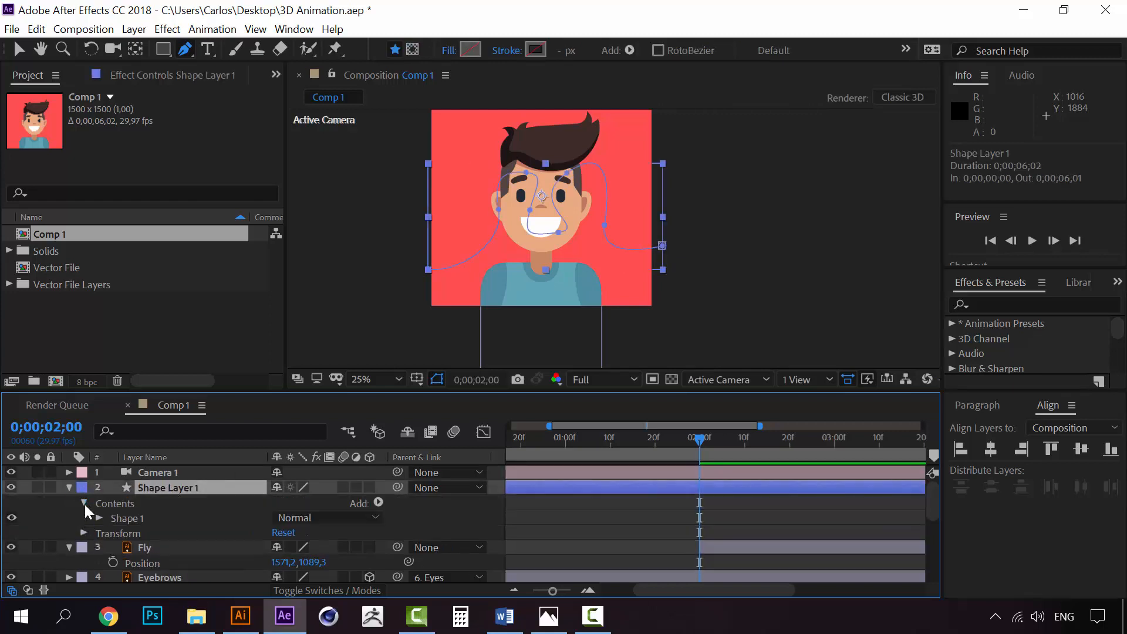
pyautogui.click(97, 518)
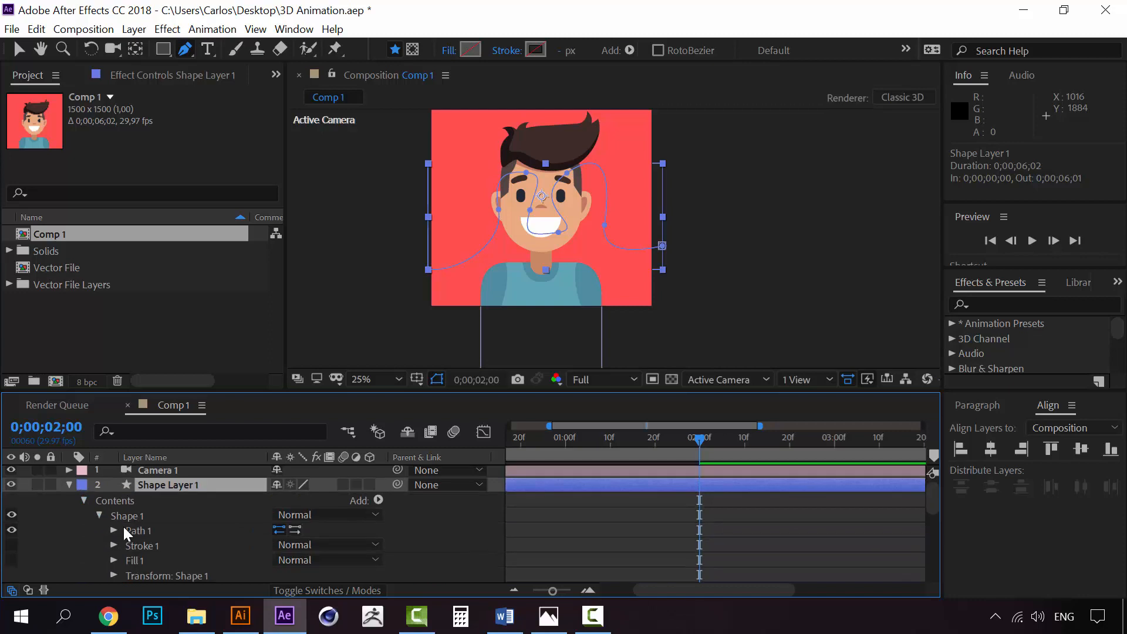
pyautogui.click(114, 531)
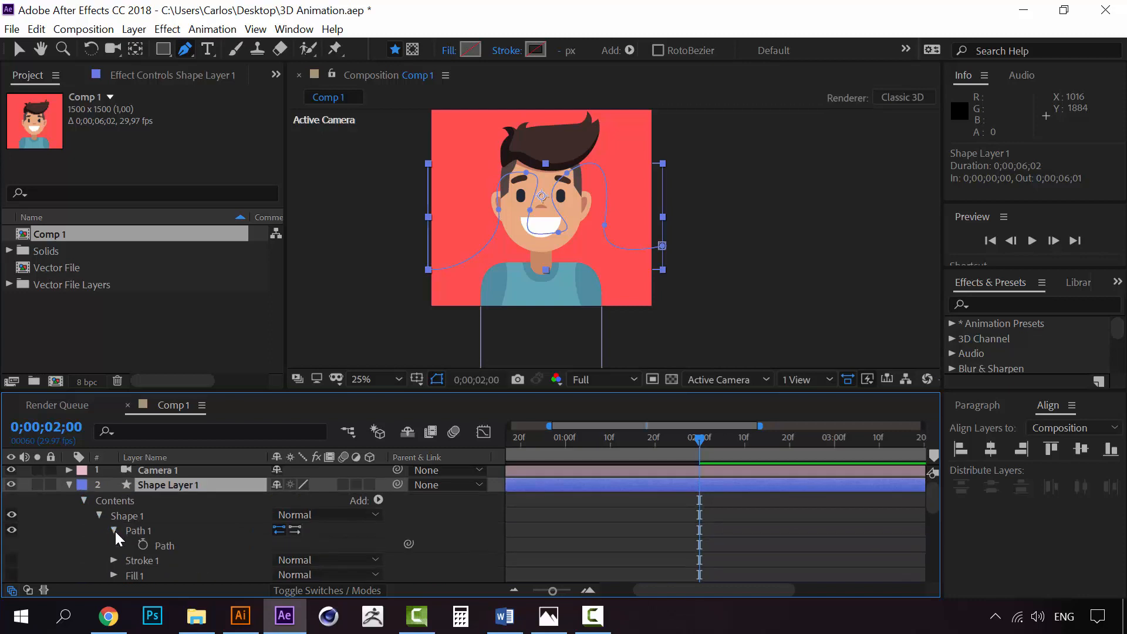
pyautogui.click(166, 546)
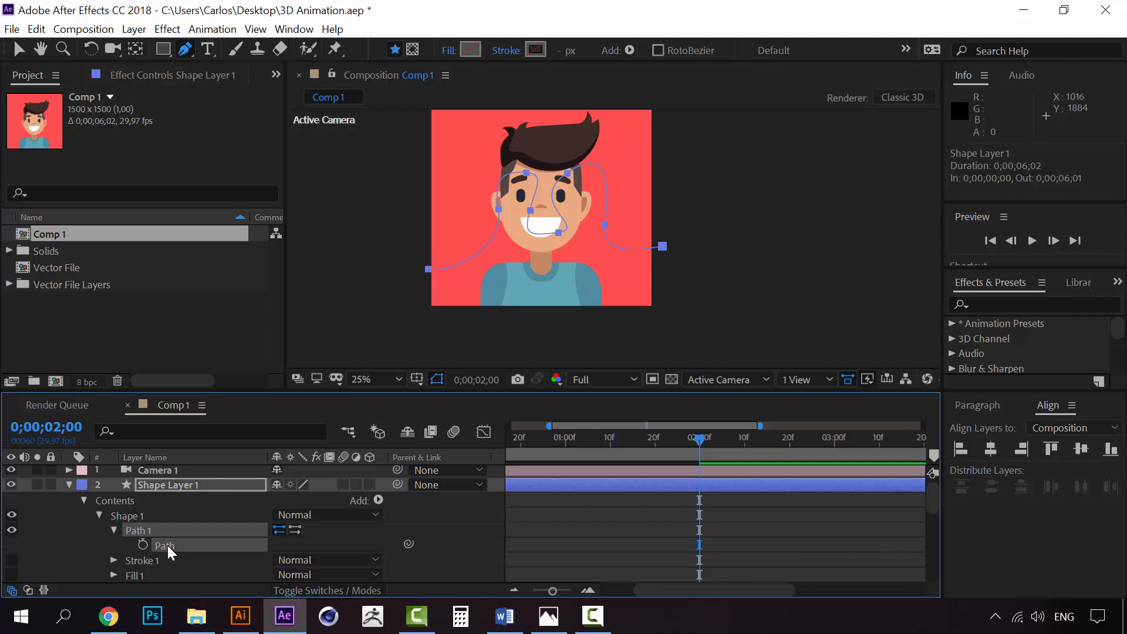
# Paste the copied path into the Fly layer's Position property as keyframes starting at 0;00;02;00
pyautogui.scroll(-3, 168, 545)
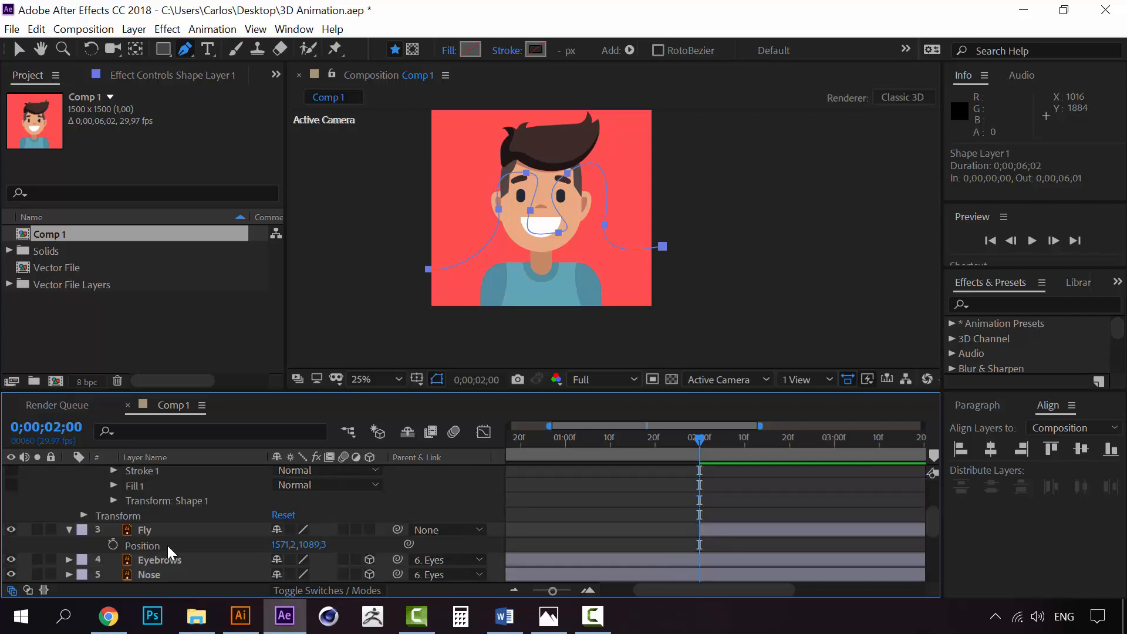
pyautogui.click(150, 531)
pyautogui.click(152, 545)
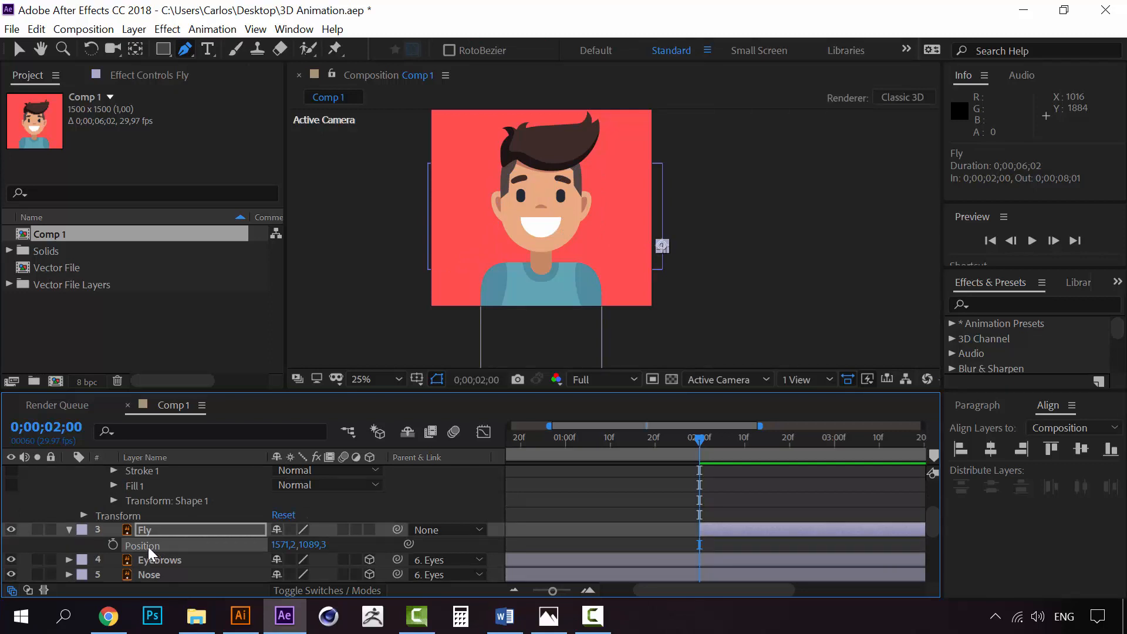
pyautogui.hotkey('ctrl', 'v')
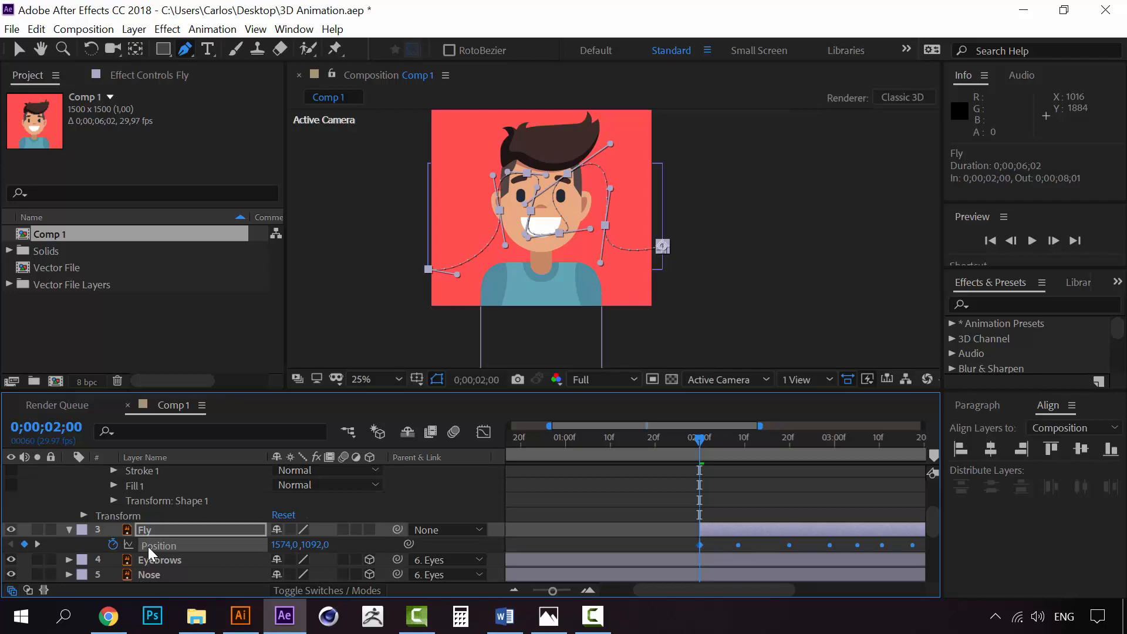
pyautogui.scroll(4, 180, 547)
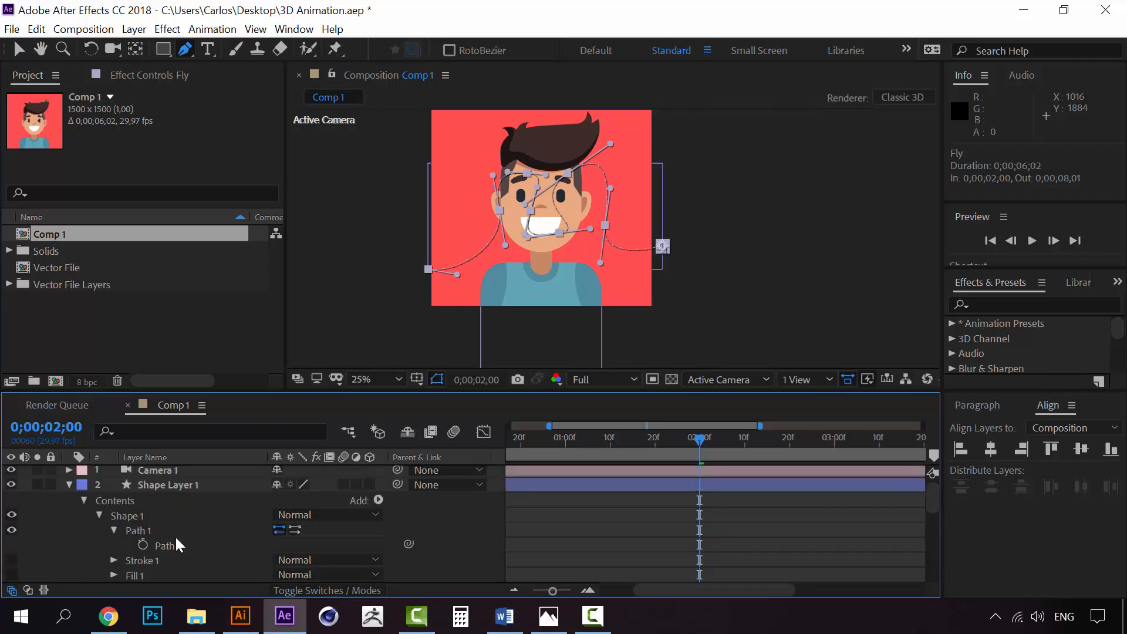
pyautogui.scroll(-4, 171, 525)
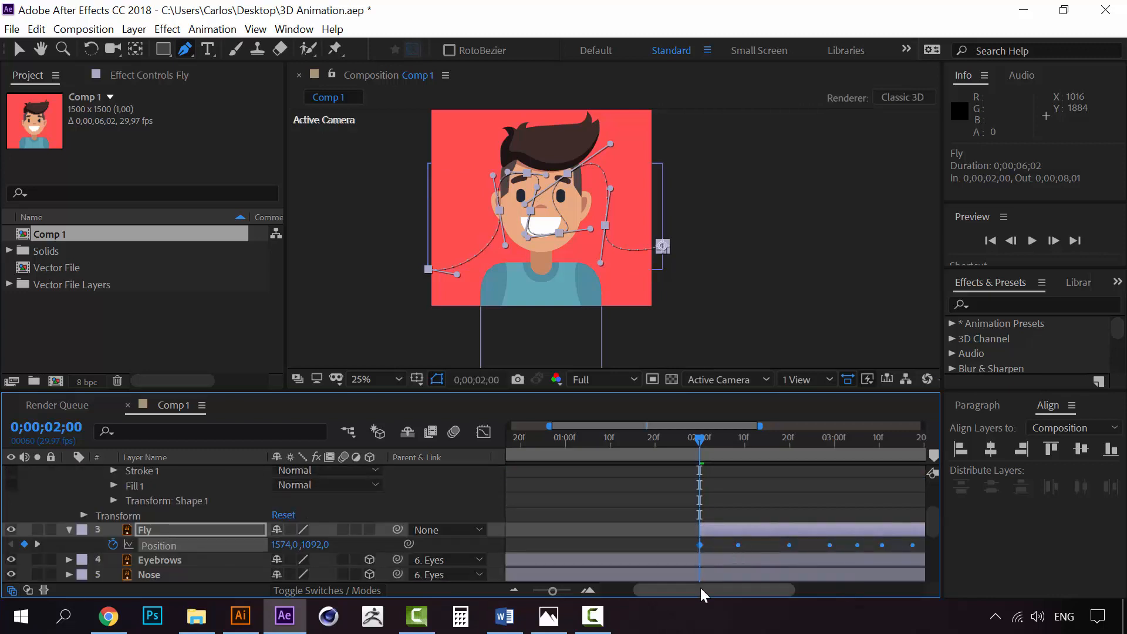
pyautogui.moveTo(699, 586); pyautogui.dragTo(749, 582)
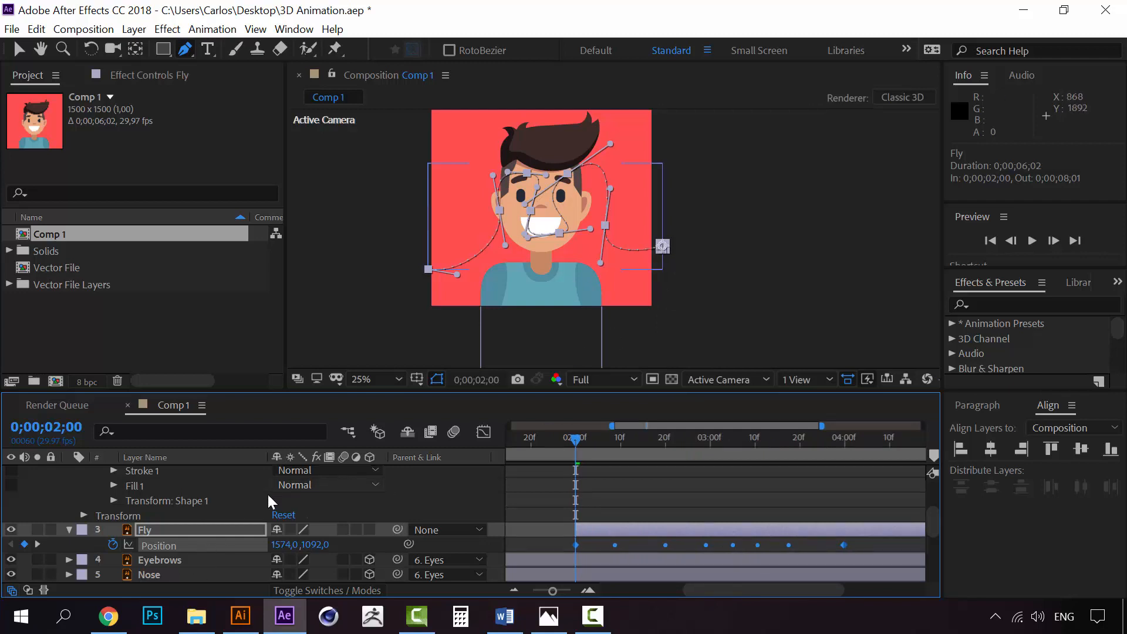
# Delete Shape Layer 1 and select the Fly layer
pyautogui.scroll(4, 160, 522)
pyautogui.click(160, 489)
pyautogui.press('Delete')
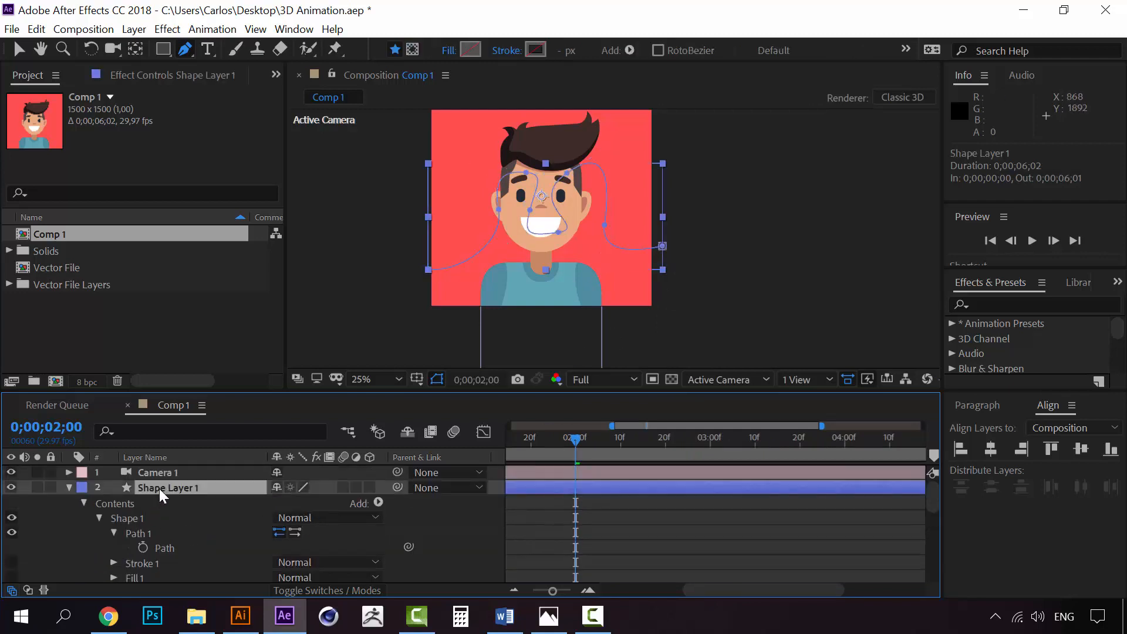
pyautogui.click(152, 494)
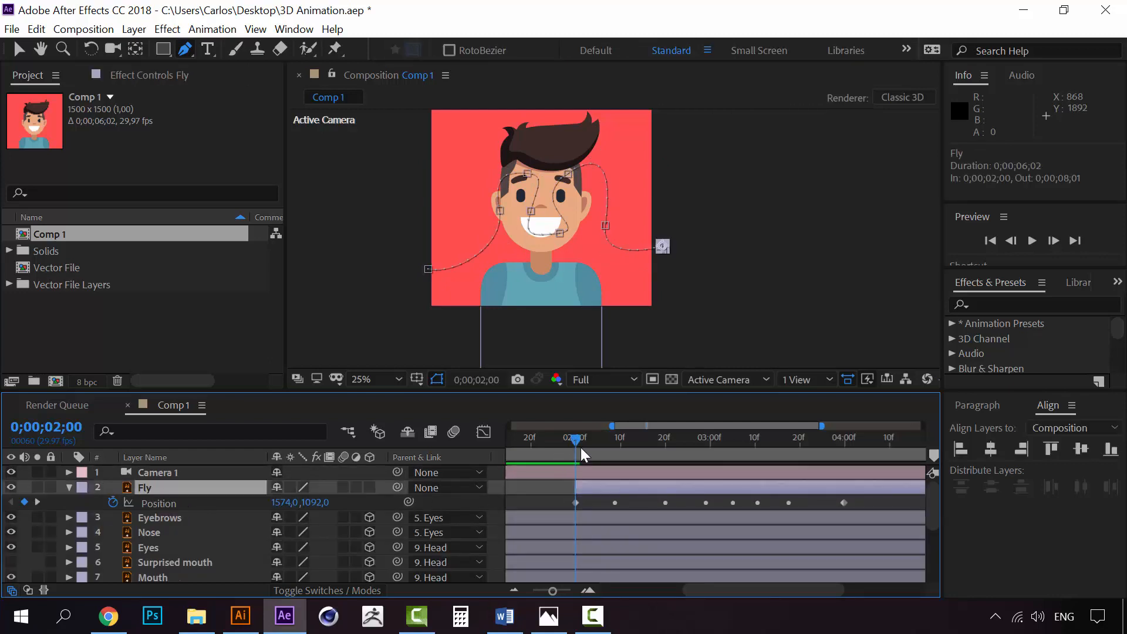
# Scrub through the fly's motion and play the animation from 0;00;02;00 to check the flight
pyautogui.moveTo(577, 439); pyautogui.dragTo(679, 434)
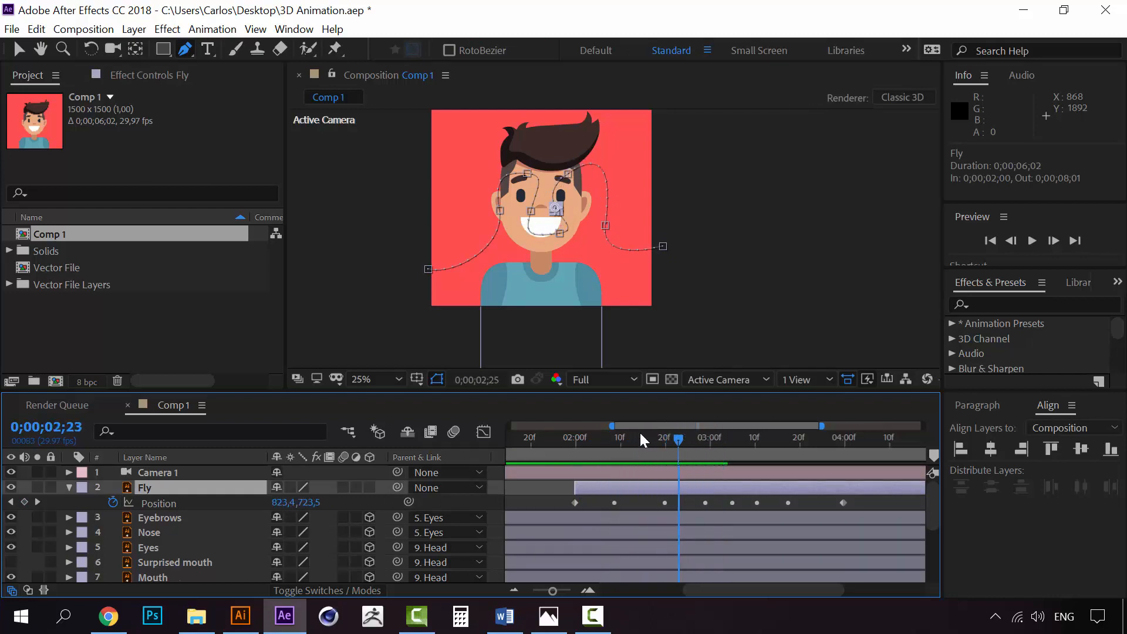
pyautogui.click(575, 437)
pyautogui.press('space')
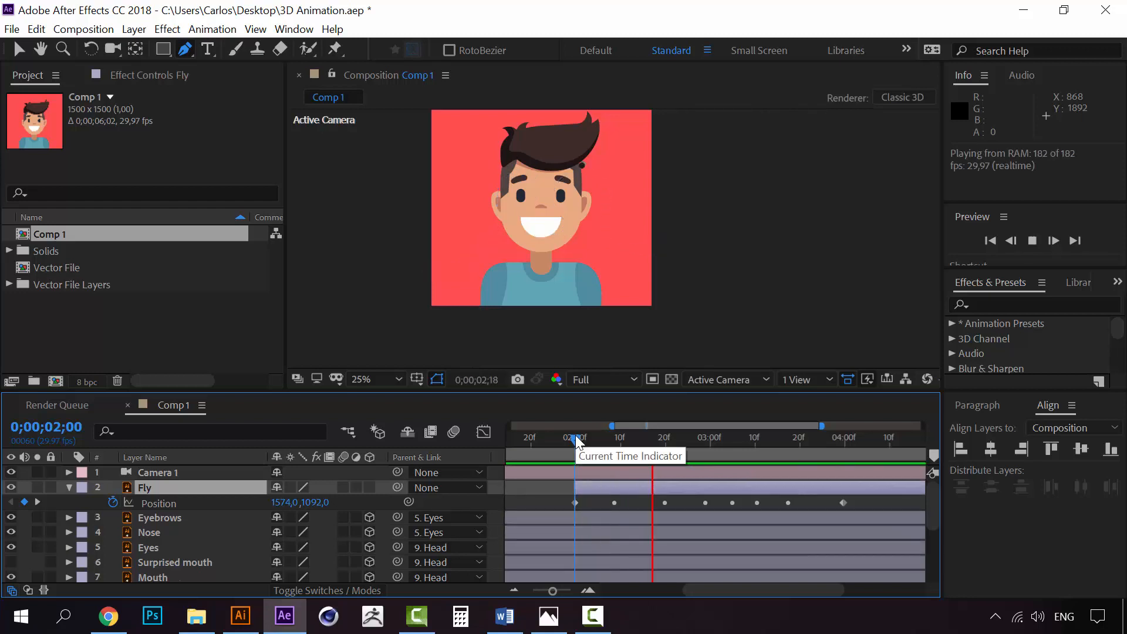
pyautogui.press('space')
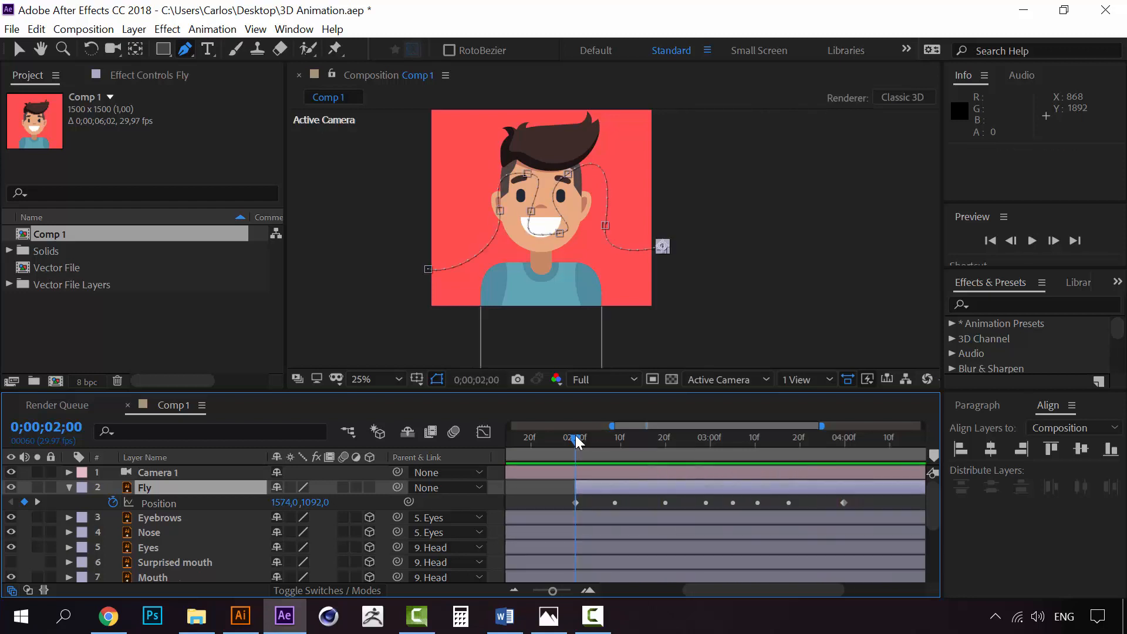
pyautogui.press('space')
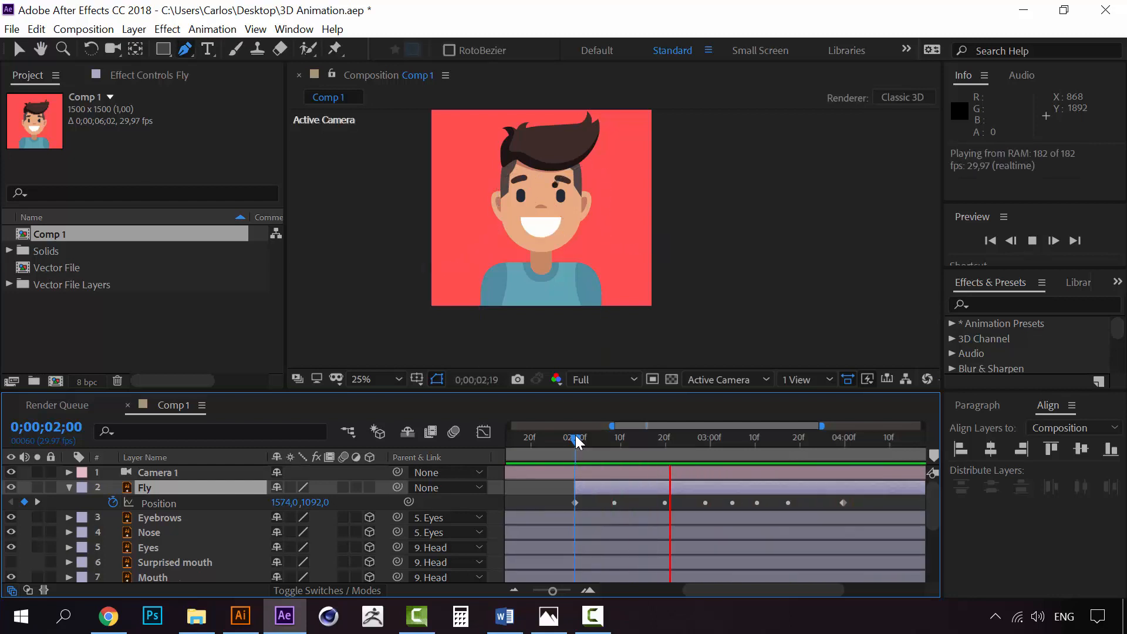
pyautogui.press('space')
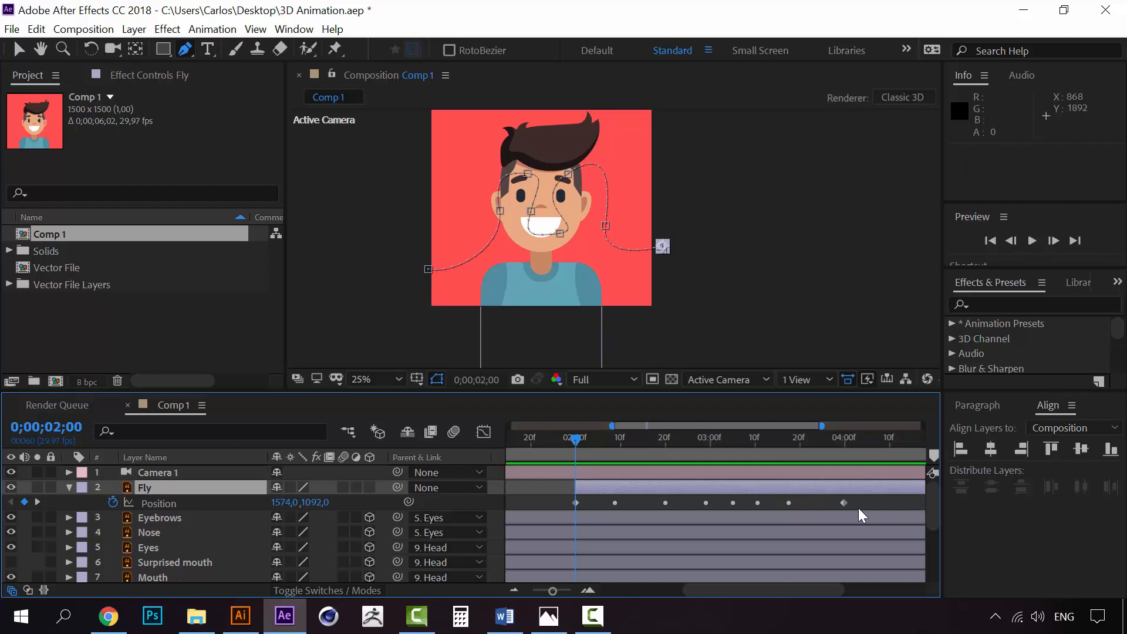
# Try Easy Ease on all of the Fly layer's Position keyframes, undo it and preview the flight
pyautogui.moveTo(853, 500); pyautogui.dragTo(556, 504)
pyautogui.press('F9')
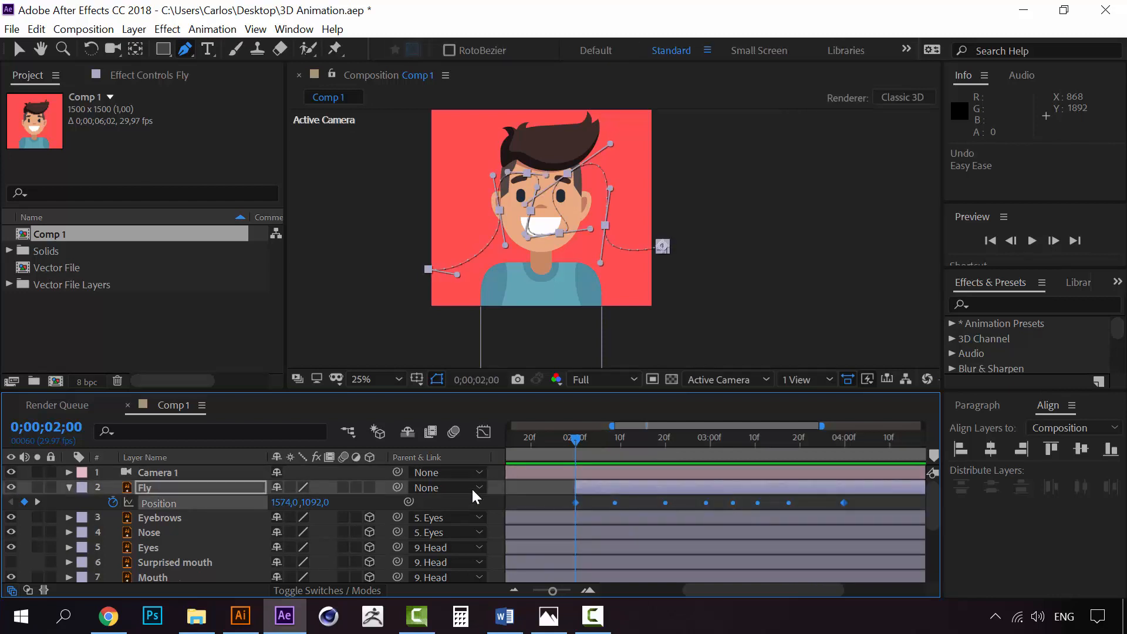
pyautogui.press('space')
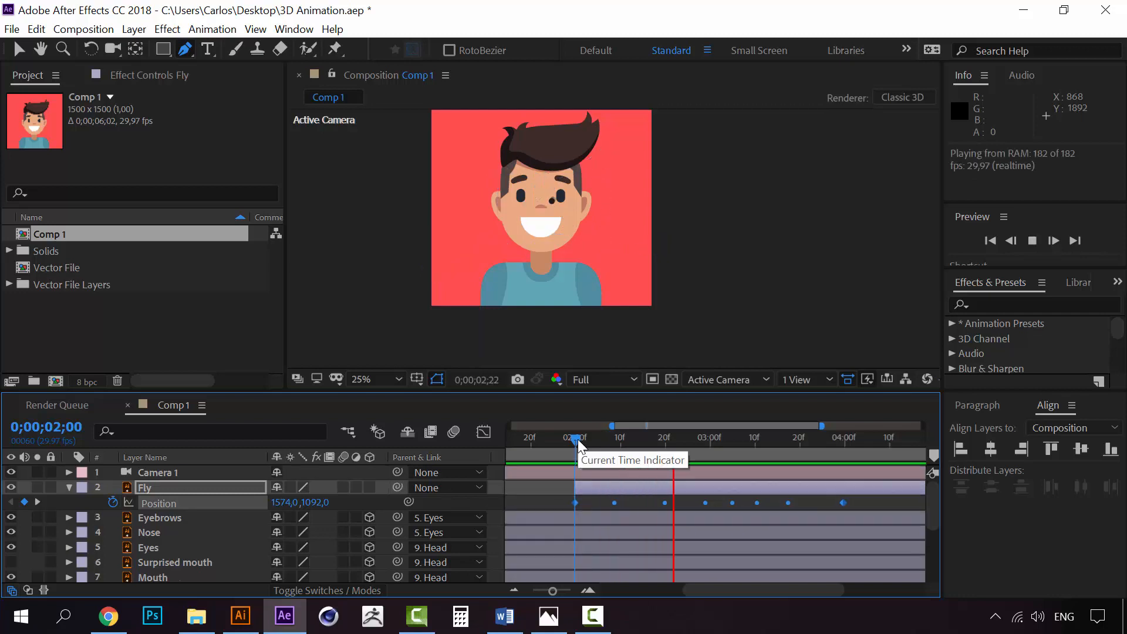
pyautogui.press('space')
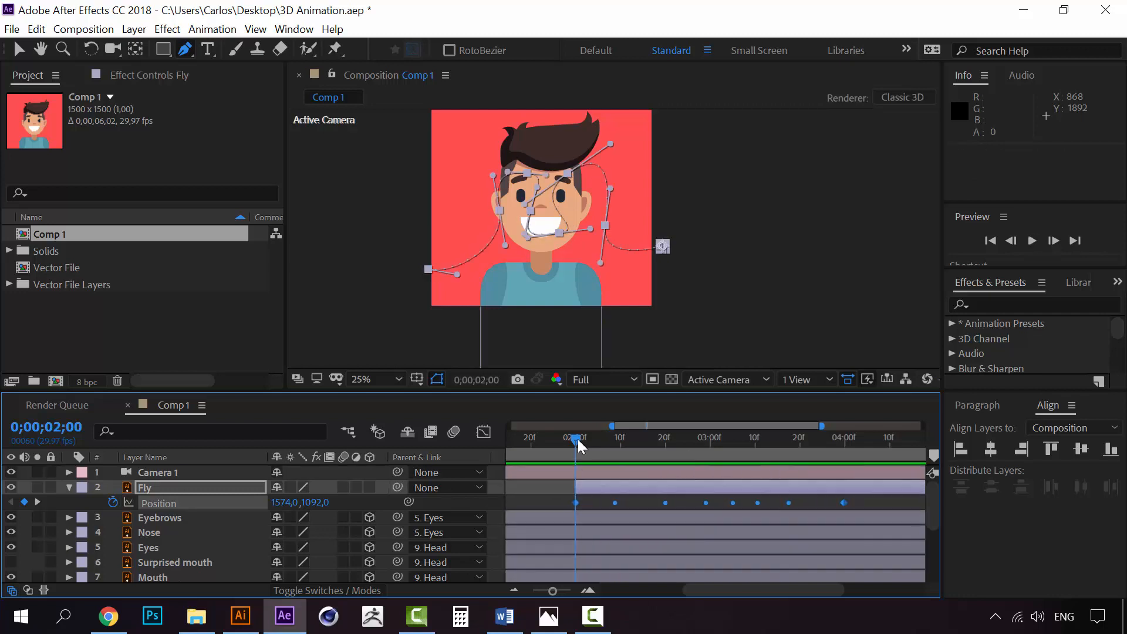
# Move the Fly layer's last Position keyframe to 0;00;05;00, stretching the intermediate keyframes along with it, and preview the flight
pyautogui.click(864, 498)
pyautogui.moveTo(734, 587)
pyautogui.mouseDown()
pyautogui.moveTo(802, 589)
pyautogui.moveTo(808, 578)
pyautogui.mouseUp()
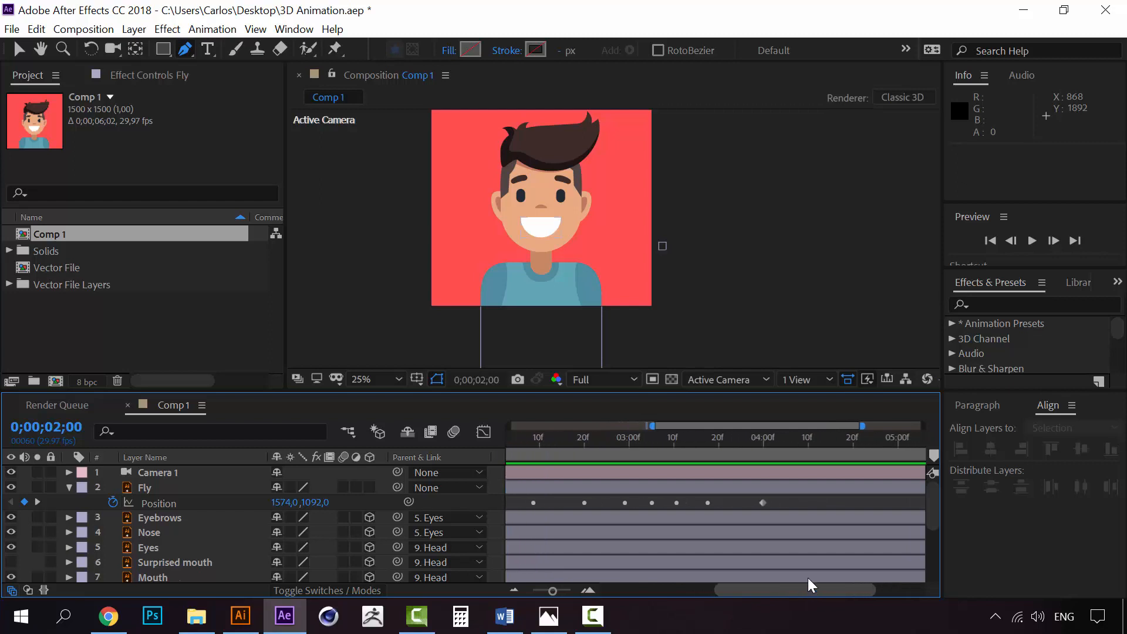
pyautogui.click(514, 589)
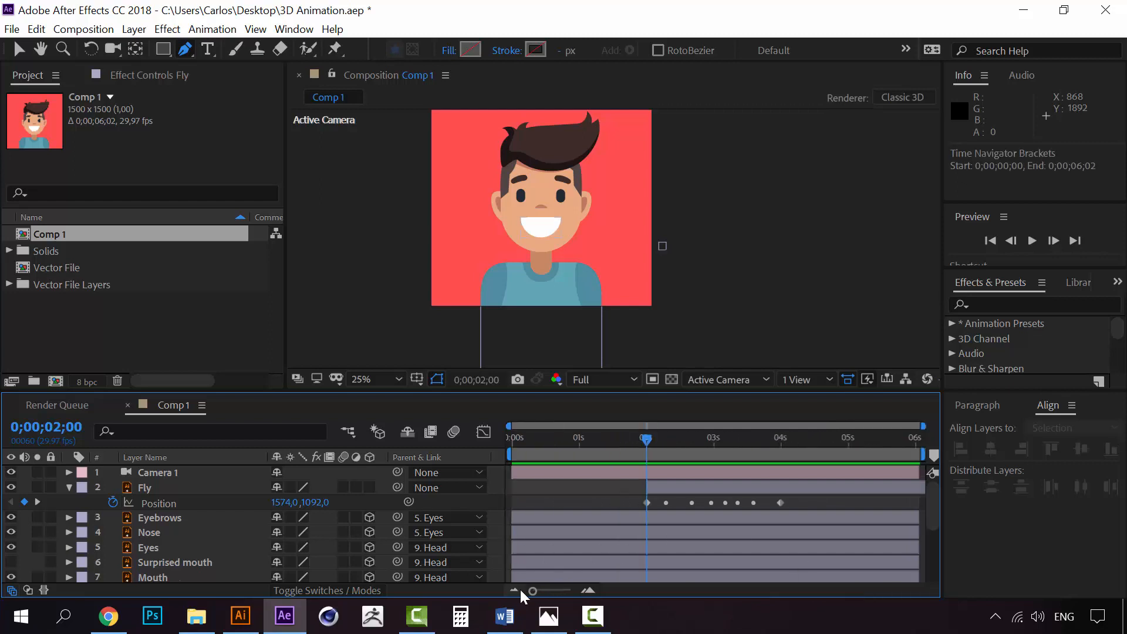
pyautogui.click(780, 503)
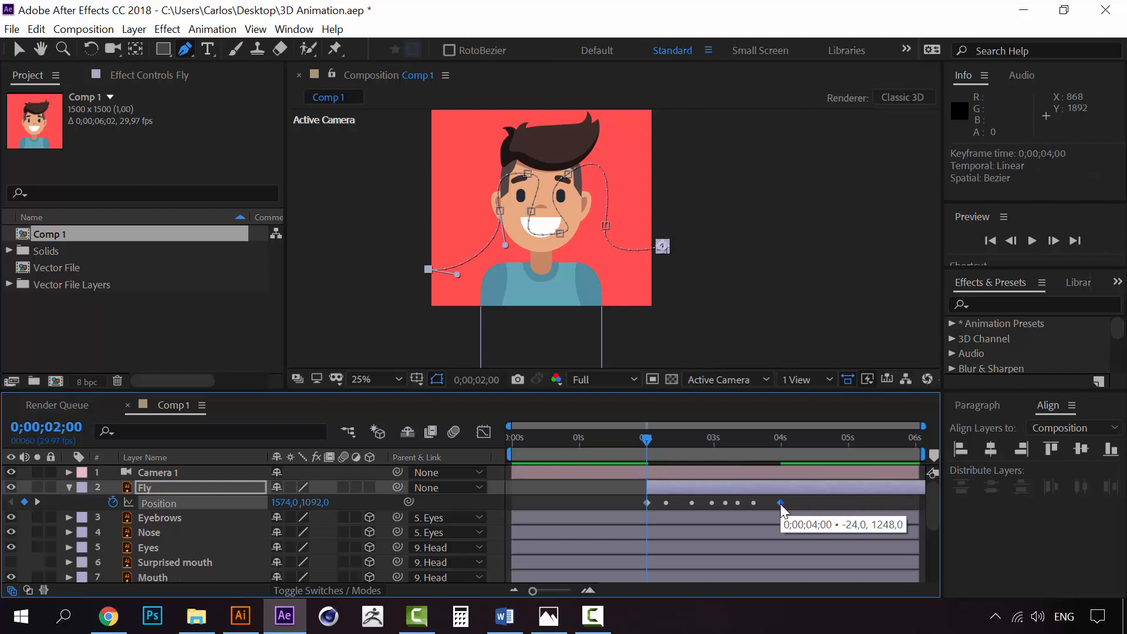
pyautogui.moveTo(780, 503); pyautogui.dragTo(847, 499)
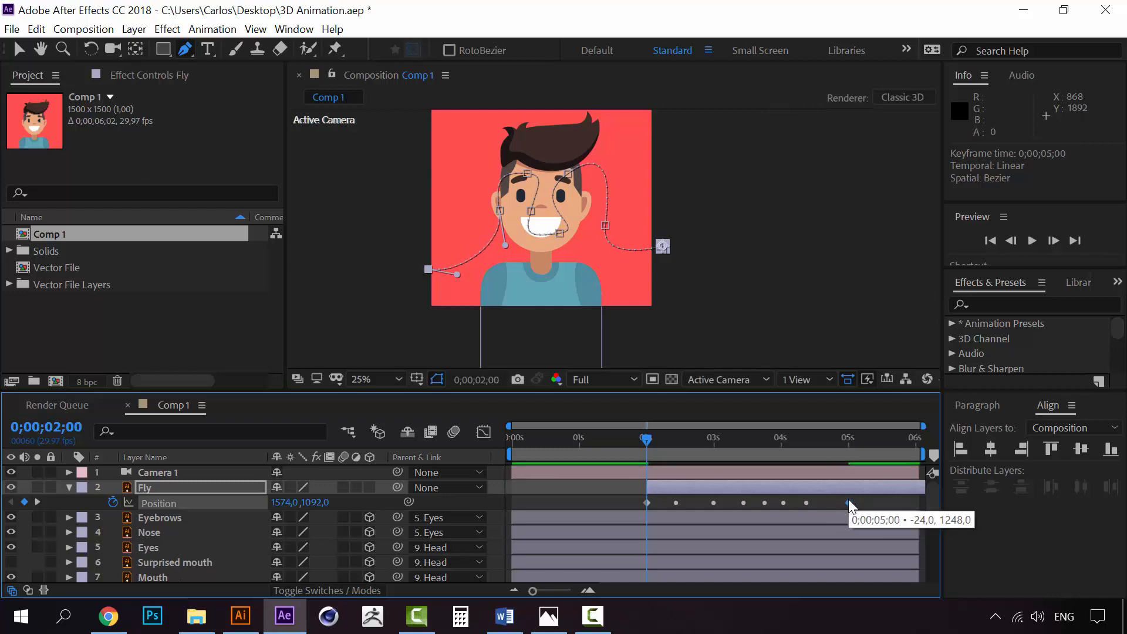
pyautogui.press('space')
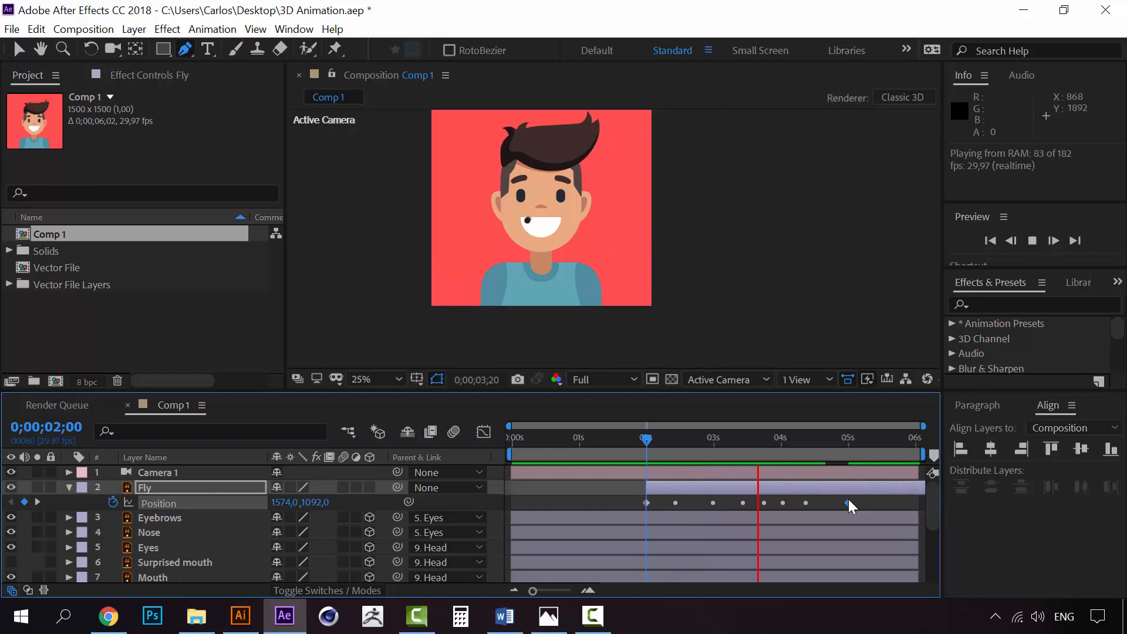
# Move the Fly layer's last Position keyframe to 0;00;05;01 and preview the flight, resetting the current time to 0;00;00;00
pyautogui.press('space')
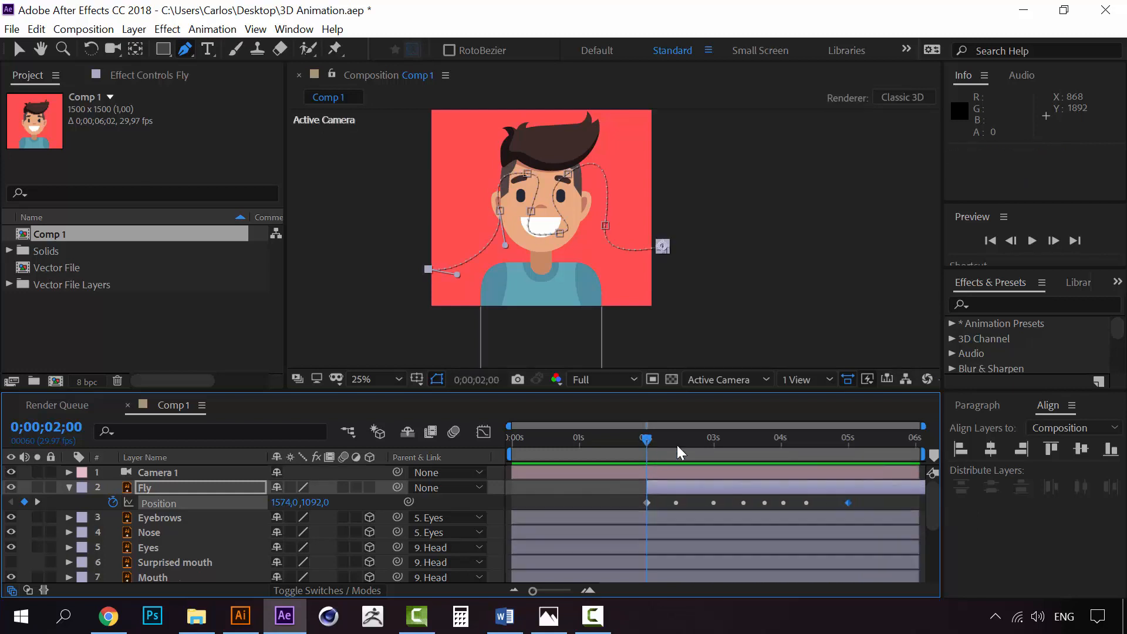
pyautogui.moveTo(850, 502); pyautogui.dragTo(852, 502)
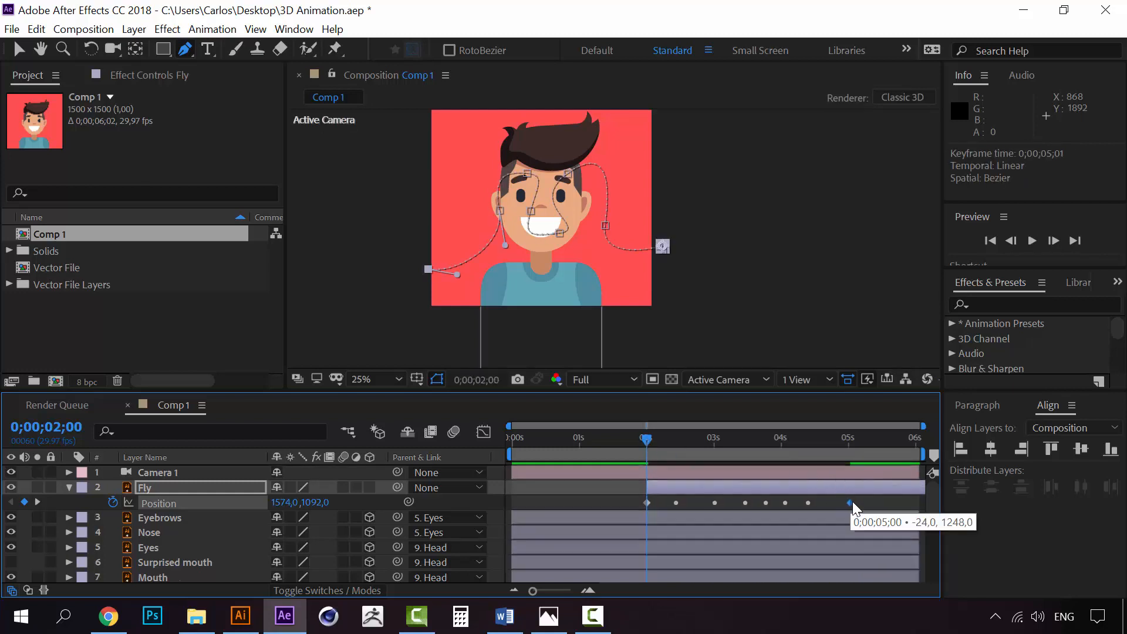
pyautogui.press('space')
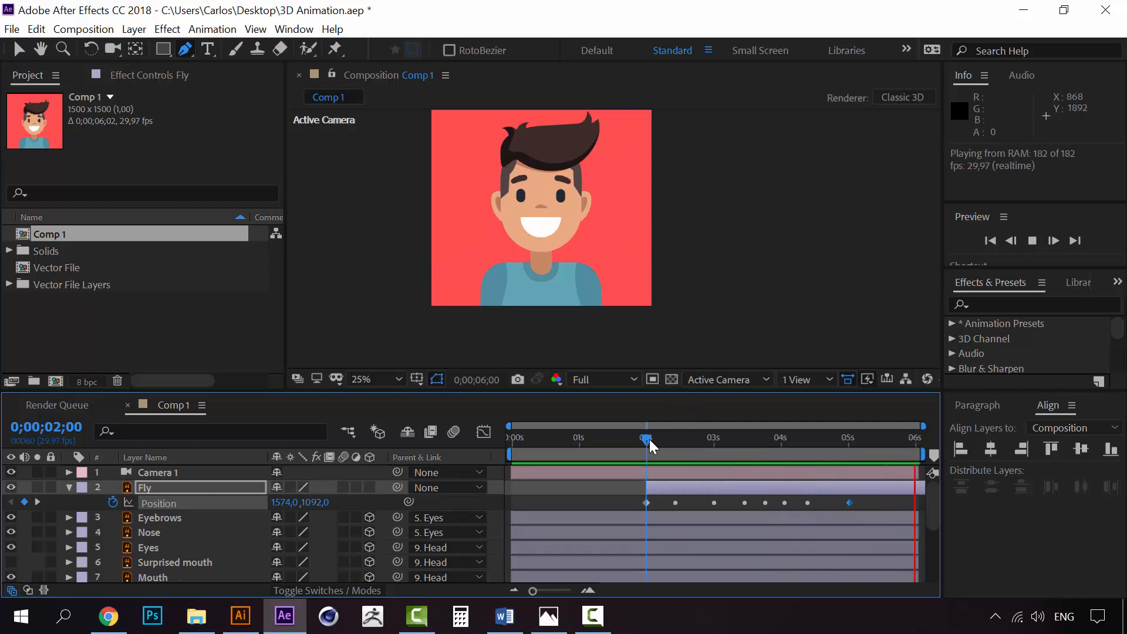
pyautogui.moveTo(645, 441); pyautogui.dragTo(497, 440)
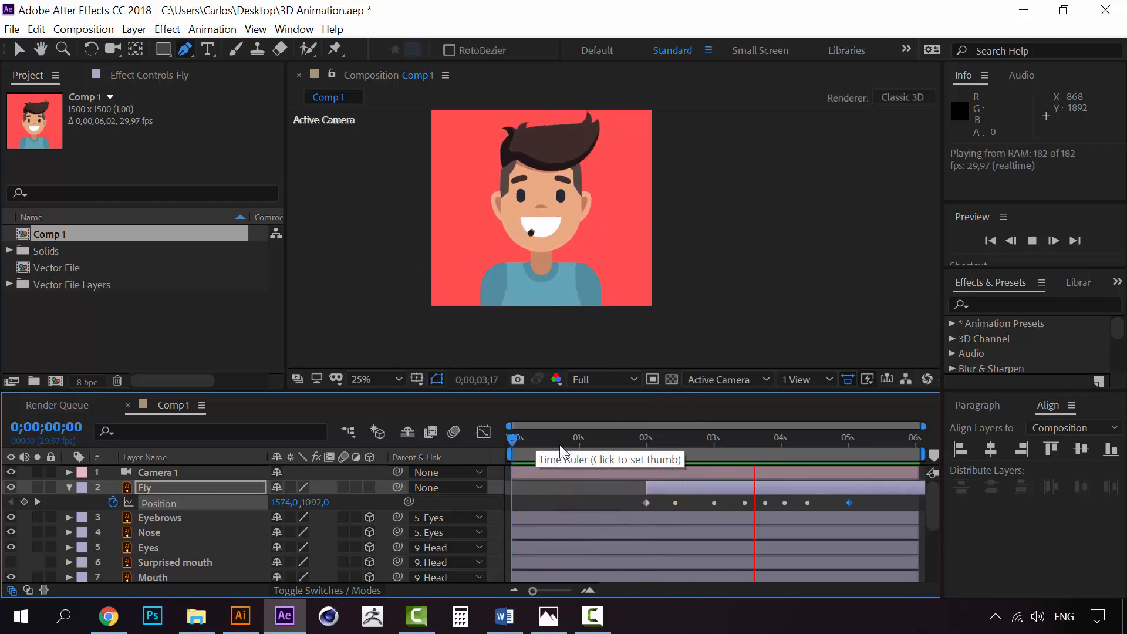
# Select the Fly layer at the start of its flight and set the current time to 0;00;02;01
pyautogui.click(648, 437)
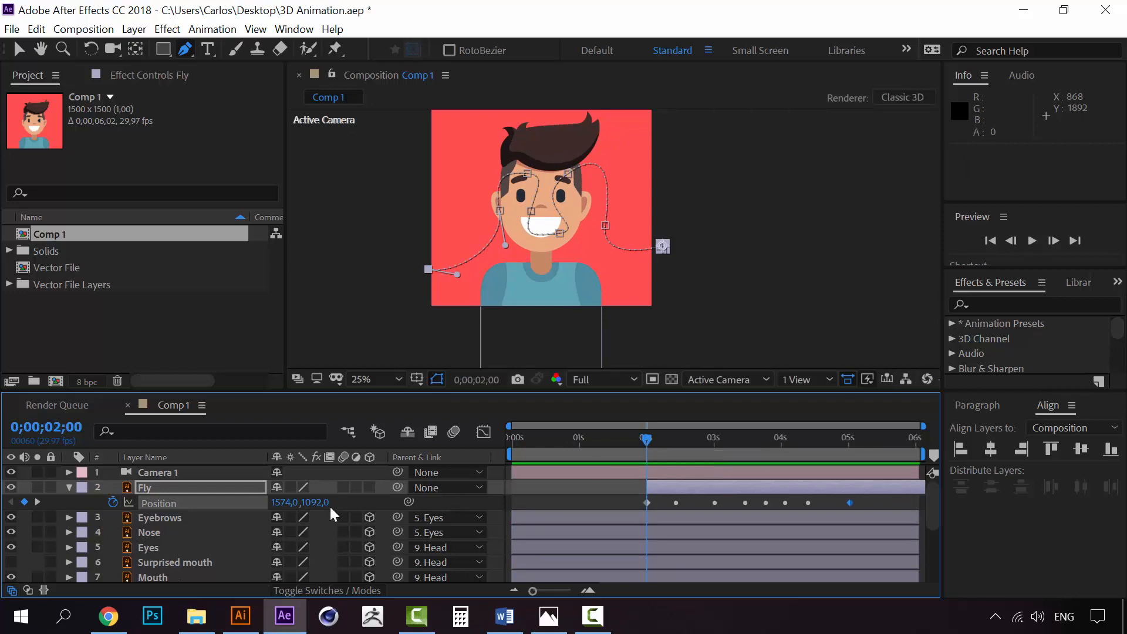
pyautogui.click(163, 491)
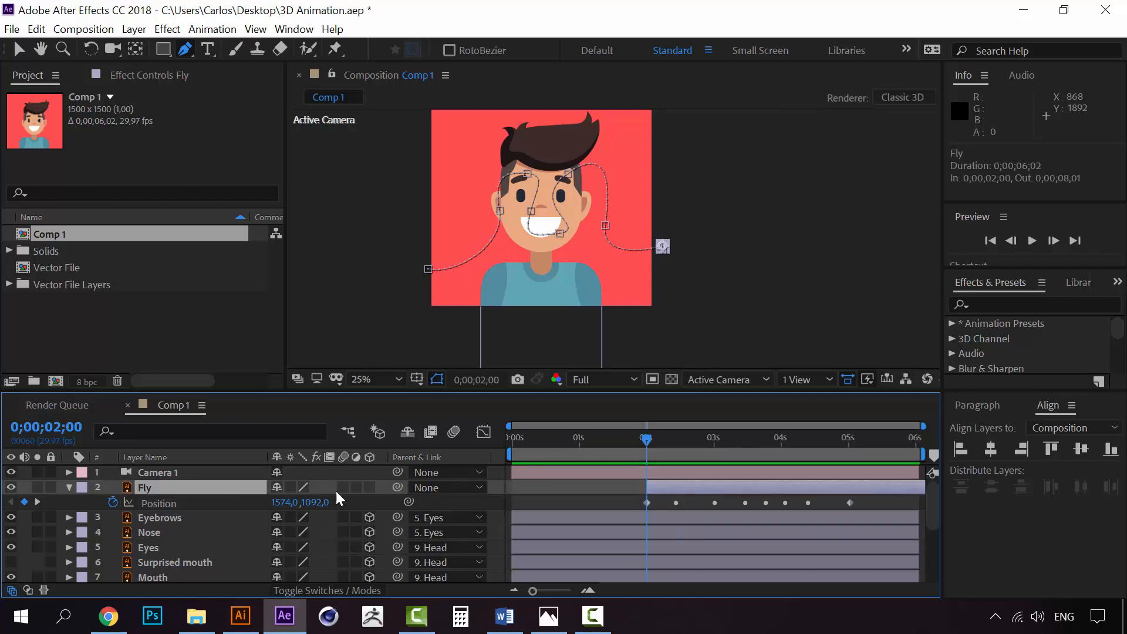
pyautogui.moveTo(646, 439)
pyautogui.mouseDown()
pyautogui.moveTo(740, 435)
pyautogui.moveTo(647, 438)
pyautogui.mouseUp()
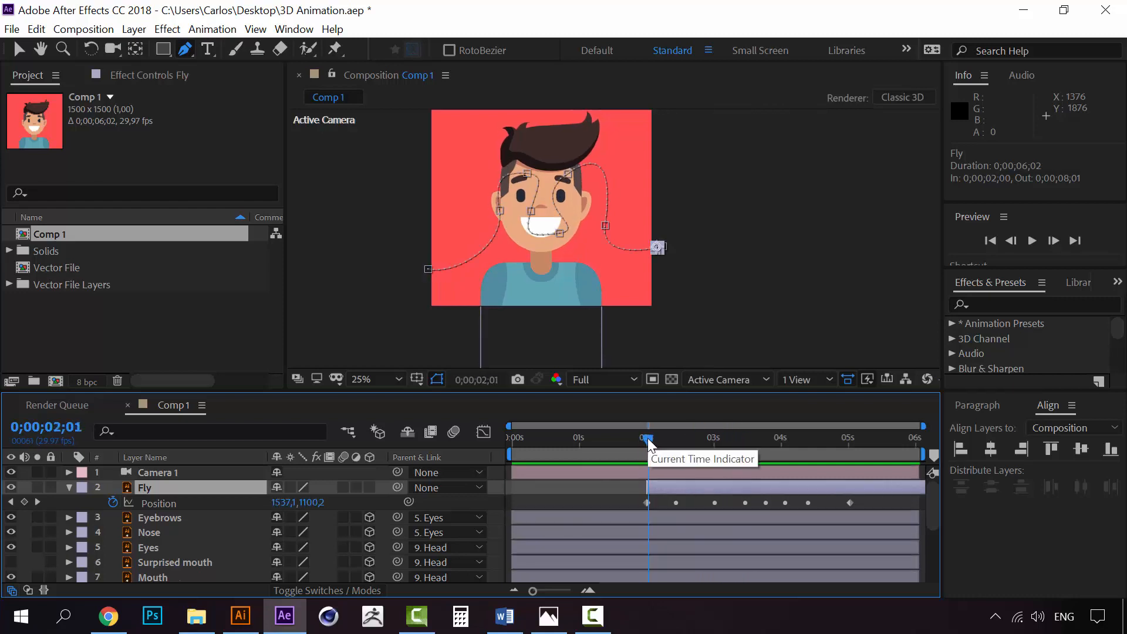